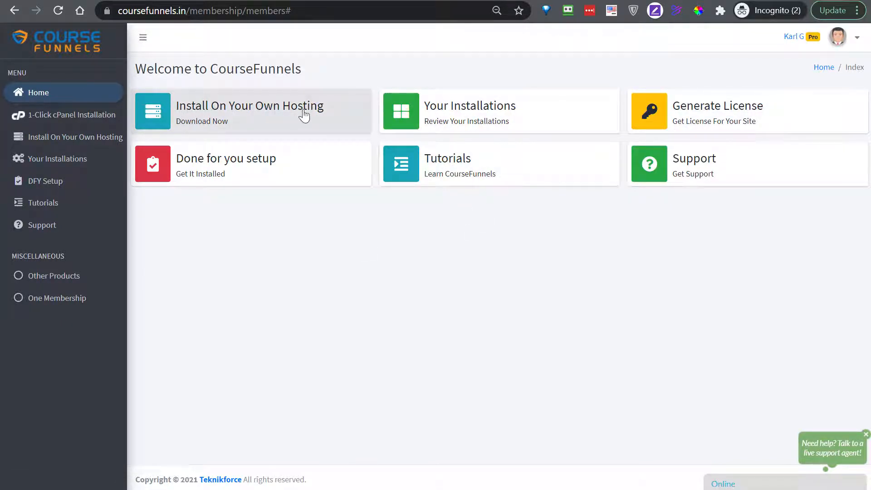
- Open the Install On Your Own Hosting card to show the For Hosting installation steps
{"action": "left_click", "coordinate": [180, 112]}
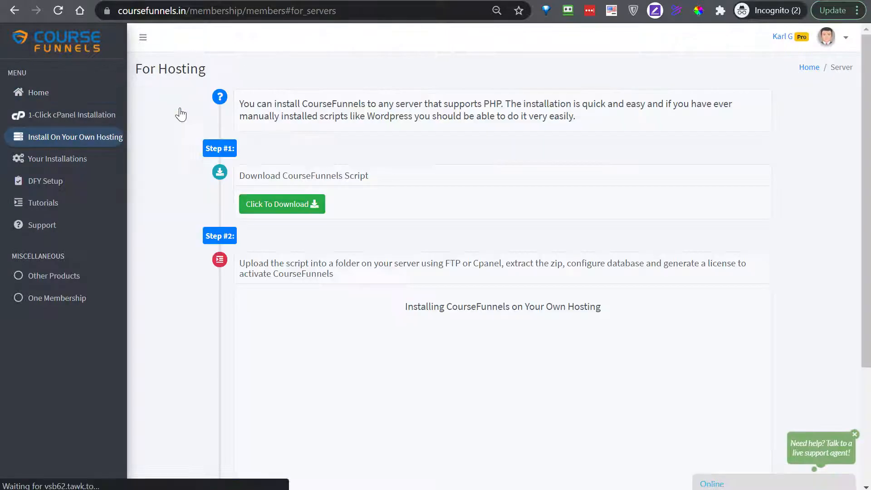
- Download the Course-Funnels.zip script, then return to the Aroga Web Hosting tab
{"action": "scroll", "coordinate": [575, 177], "scroll_direction": "down", "scroll_amount": 2}
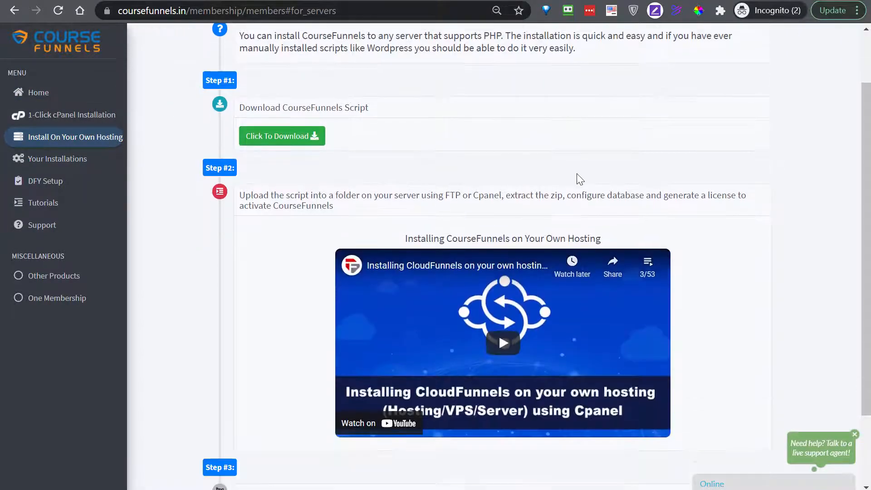
{"action": "scroll", "coordinate": [445, 214], "scroll_direction": "down", "scroll_amount": 2}
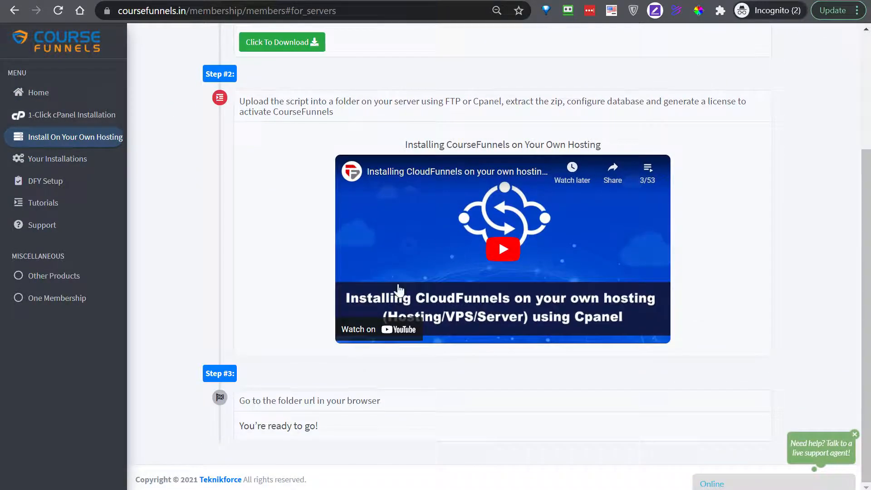
{"action": "scroll", "coordinate": [301, 272], "scroll_direction": "up", "scroll_amount": 3}
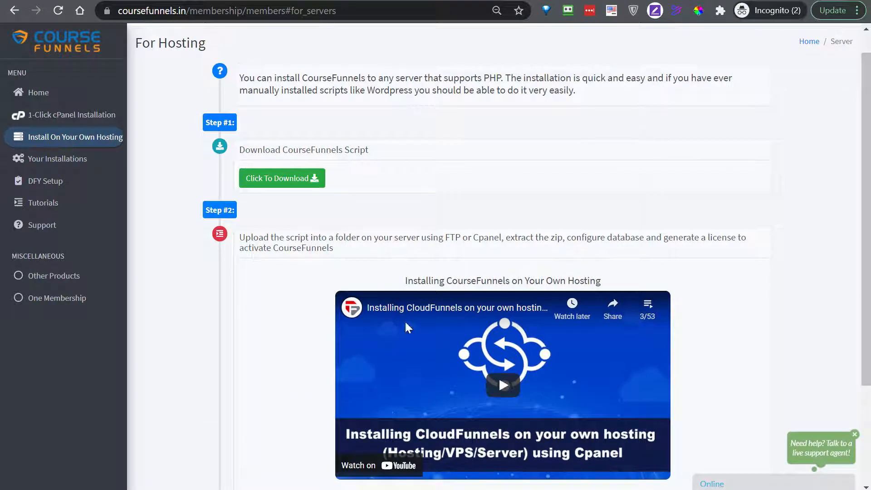
{"action": "scroll", "coordinate": [405, 320], "scroll_direction": "down", "scroll_amount": 2}
{"action": "scroll", "coordinate": [582, 147], "scroll_direction": "up", "scroll_amount": 3}
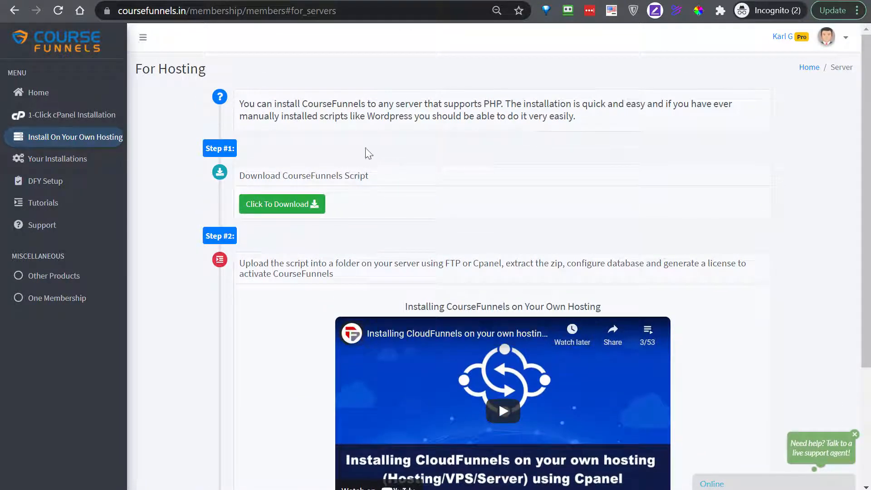
{"action": "left_click", "coordinate": [297, 206]}
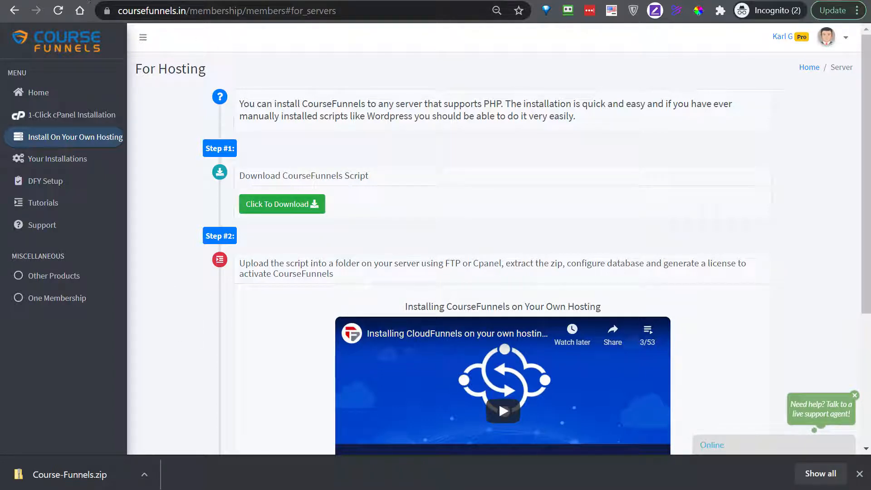
{"action": "left_click", "coordinate": [55, 0]}
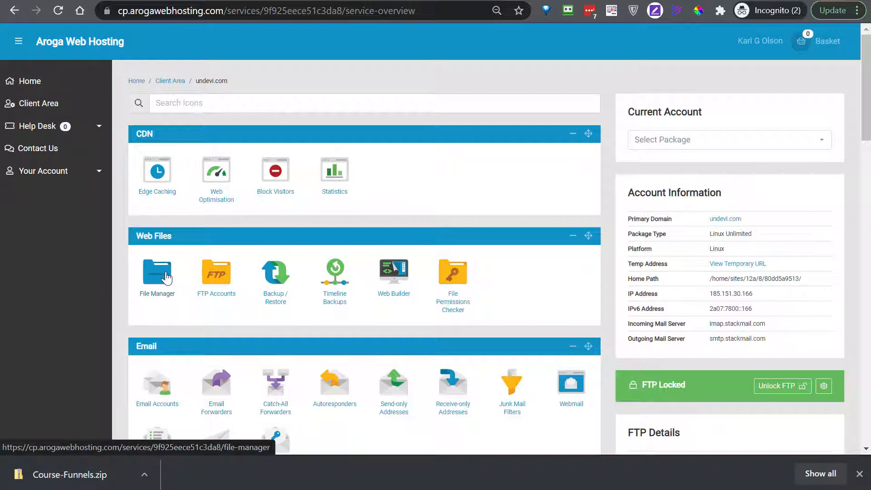
- Browse public_html in the File Manager using List View, checking the courses folder
{"action": "left_click", "coordinate": [163, 277]}
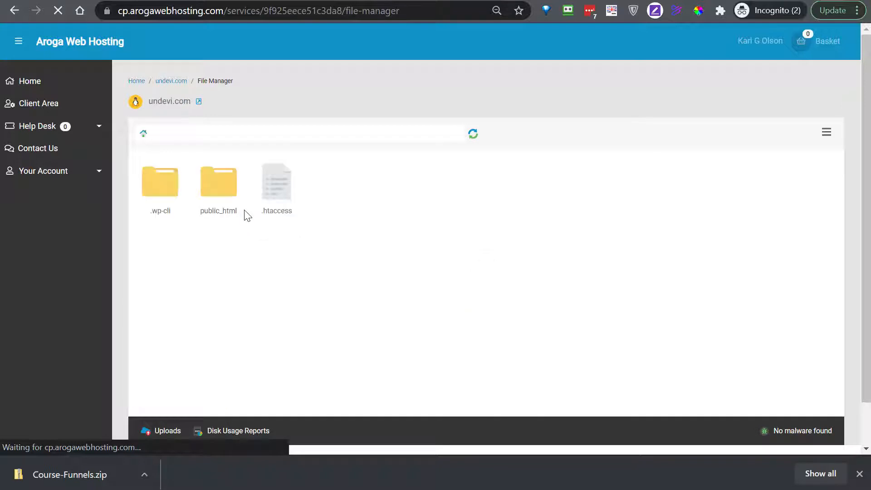
{"action": "double_click", "coordinate": [215, 193]}
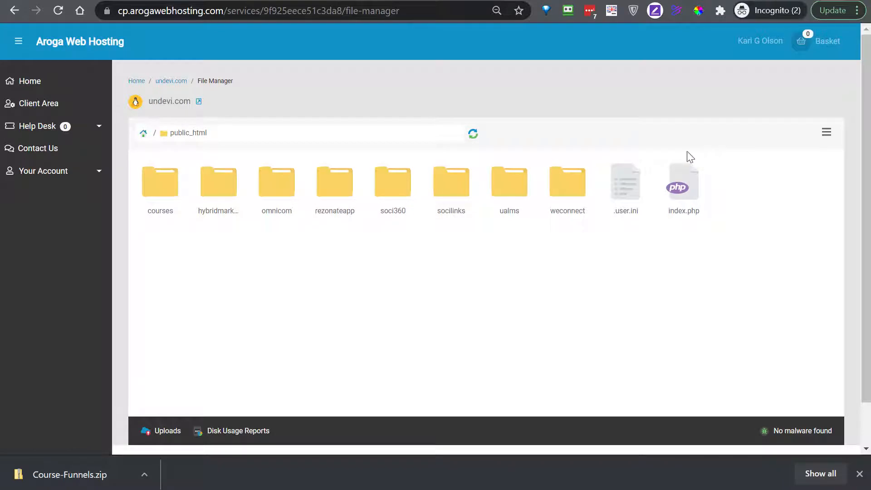
{"action": "left_click", "coordinate": [827, 135]}
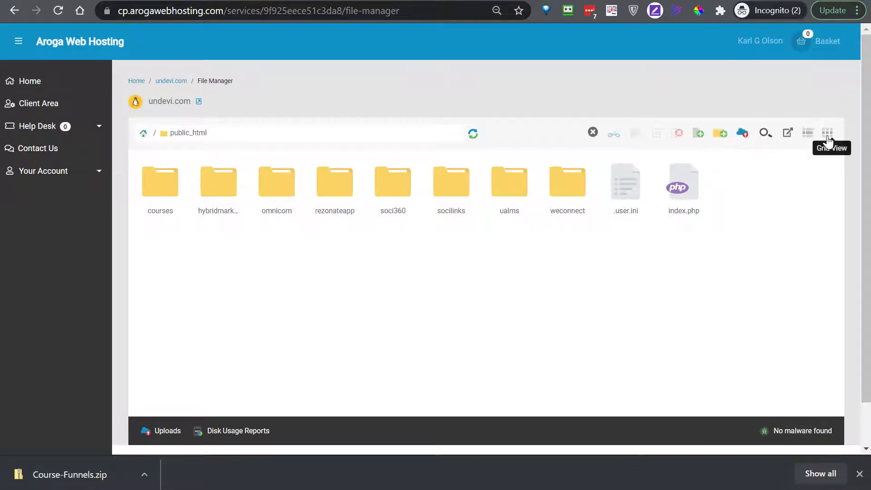
{"action": "left_click", "coordinate": [807, 134]}
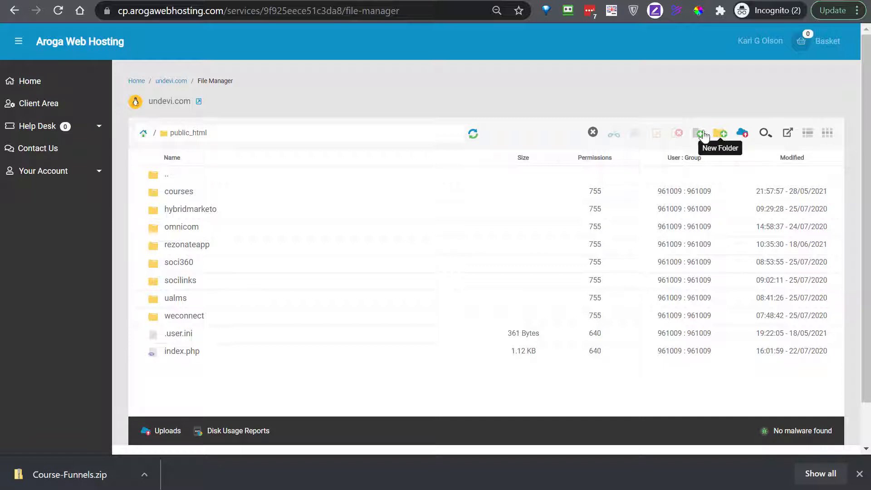
{"action": "double_click", "coordinate": [160, 193]}
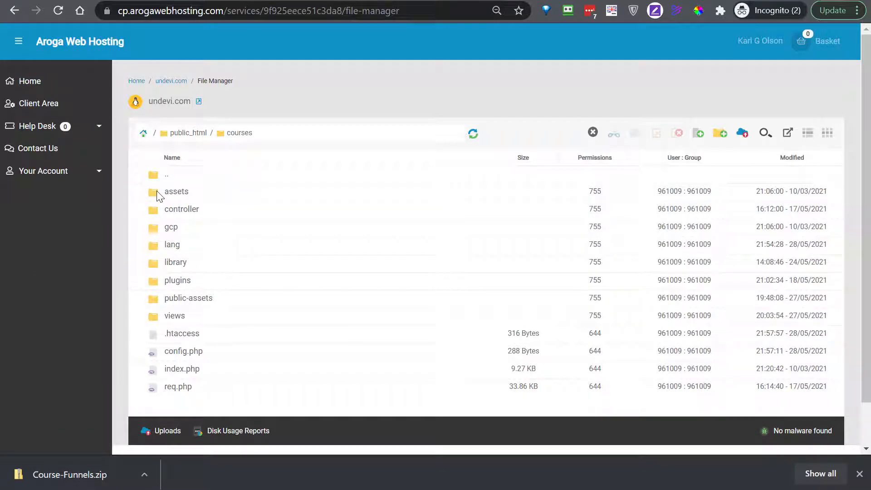
{"action": "left_click", "coordinate": [181, 134]}
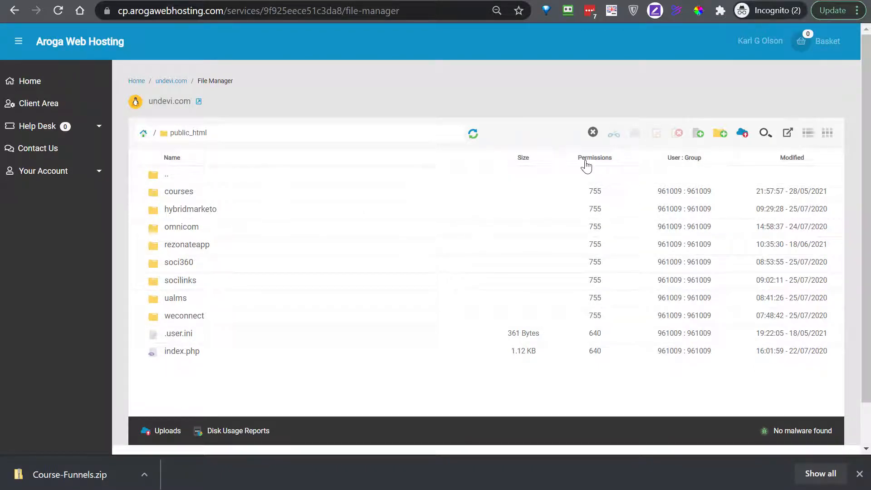
- Create and open a coursefunnels folder in public_html, then start a file upload into it
{"action": "left_click", "coordinate": [721, 137]}
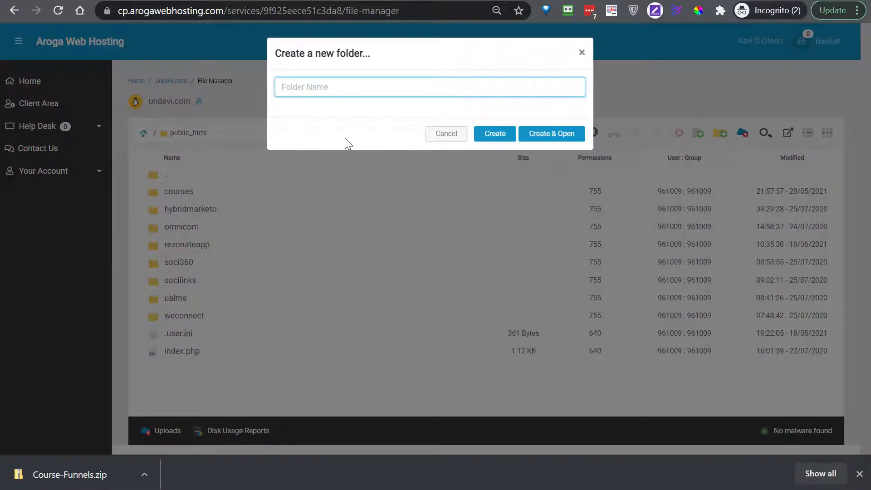
{"action": "type", "text": "coursefnls"}
{"action": "key", "text": "BackSpace"}
{"action": "key", "text": "BackSpace"}
{"action": "key", "text": "BackSpace"}
{"action": "type", "text": "unnels"}
{"action": "left_click", "coordinate": [554, 134]}
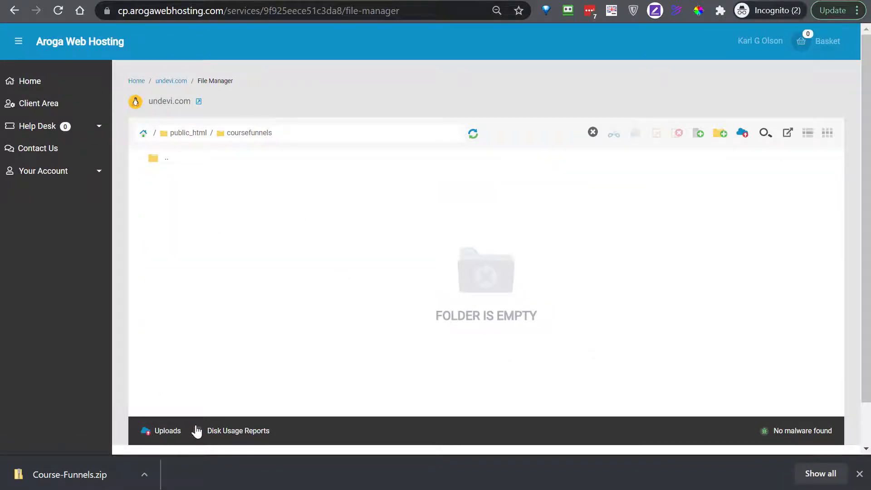
{"action": "left_click", "coordinate": [742, 134]}
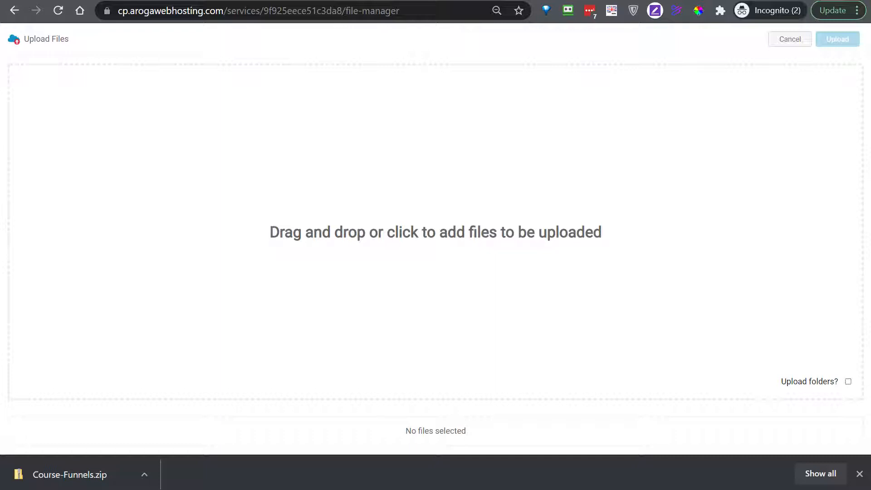
- Upload Course-Funnels.zip (37.88 MB) from the downloads bar into coursefunnels
{"action": "left_click_drag", "start_coordinate": [414, 202], "coordinate": [455, 253]}
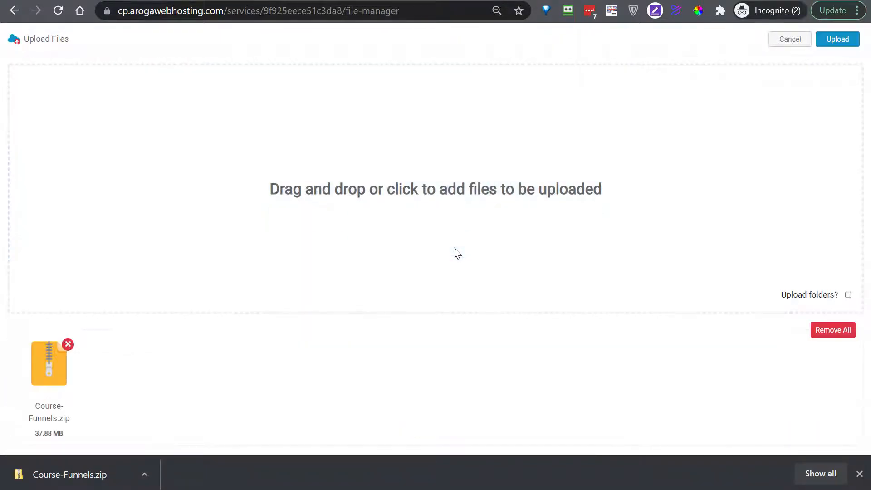
{"action": "left_click", "coordinate": [837, 39]}
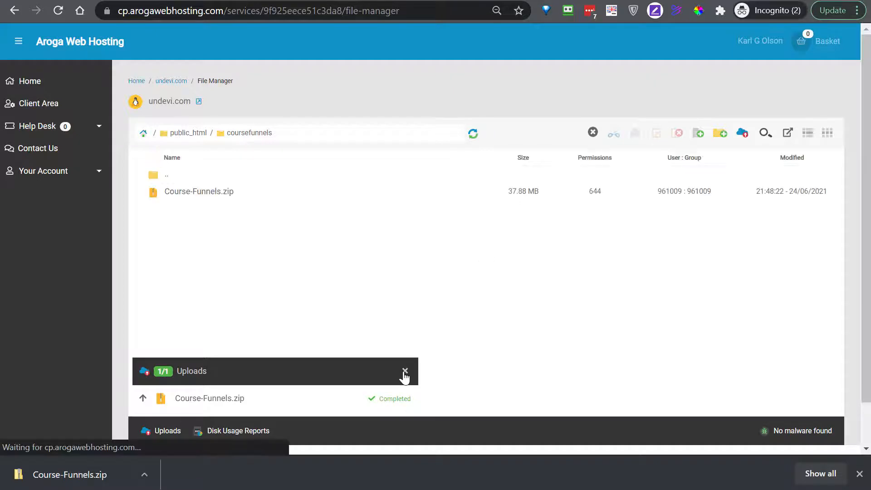
- Extract Course-Funnels.zip into the coursefunnels folder
{"action": "left_click", "coordinate": [156, 200]}
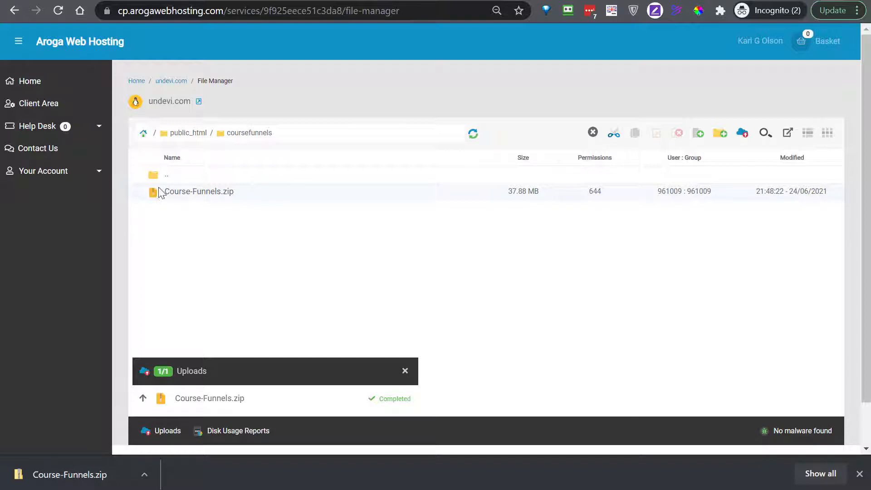
{"action": "left_click", "coordinate": [405, 371]}
{"action": "right_click", "coordinate": [160, 191]}
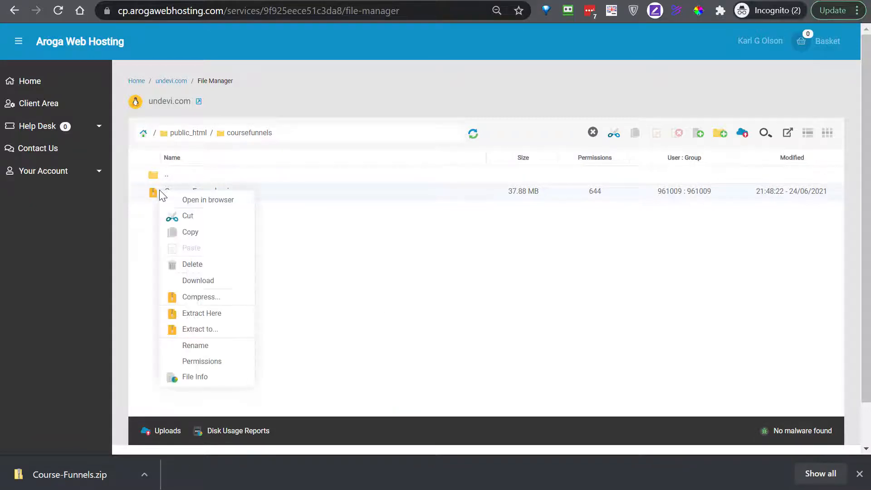
{"action": "left_click", "coordinate": [202, 314]}
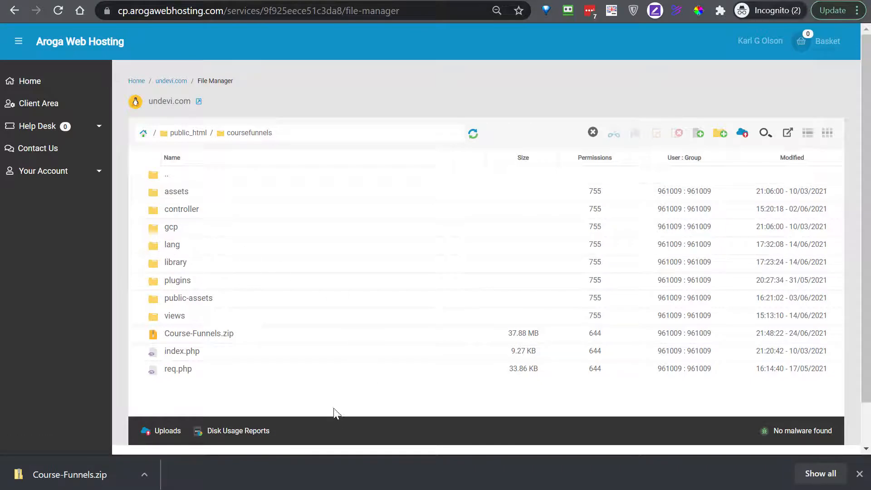
- Permanently delete the Course-Funnels.zip archive and select the coursefunnels path
{"action": "left_click", "coordinate": [163, 335]}
{"action": "right_click", "coordinate": [164, 336]}
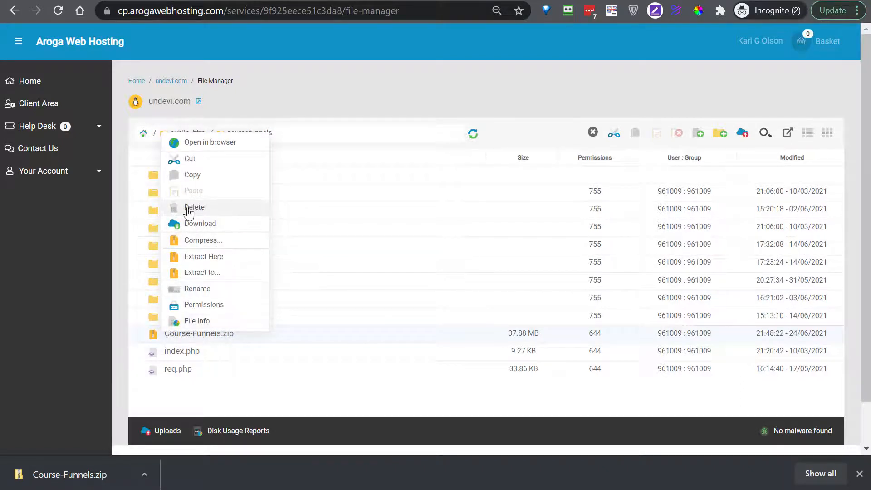
{"action": "left_click", "coordinate": [185, 207]}
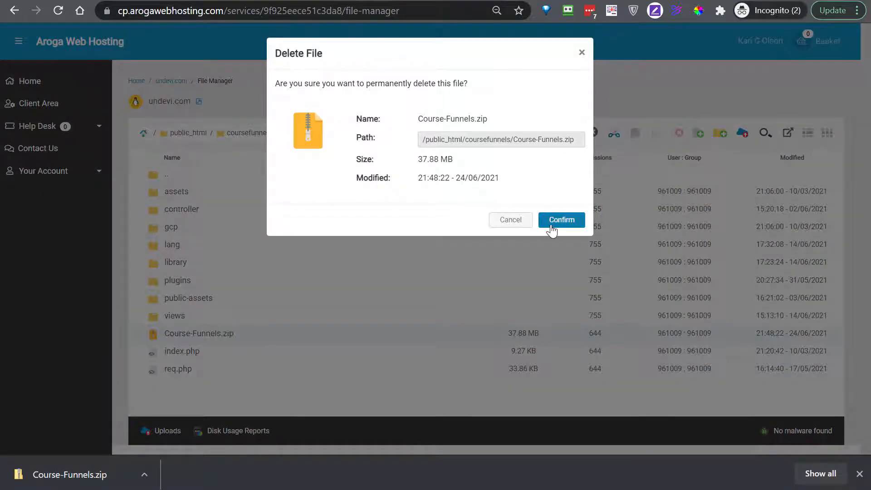
{"action": "left_click", "coordinate": [552, 220]}
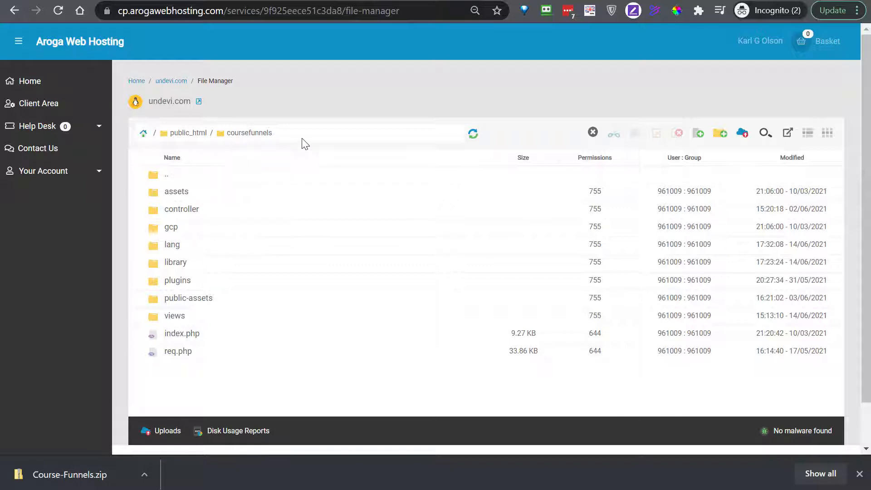
{"action": "left_click_drag", "start_coordinate": [273, 143], "coordinate": [228, 138]}
{"action": "right_click", "coordinate": [248, 132]}
{"action": "left_click", "coordinate": [279, 141]}
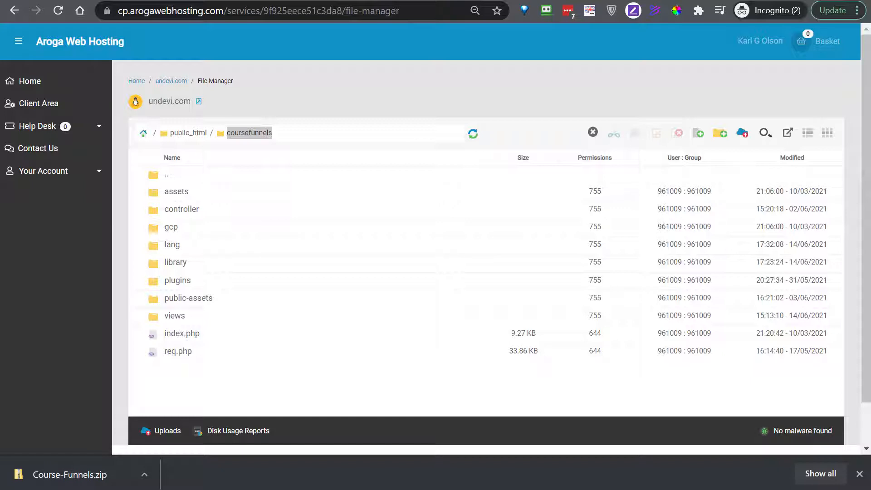
- Load undevi.com/coursefunnels in a new private browser tab
{"action": "key", "text": "ctrl+t"}
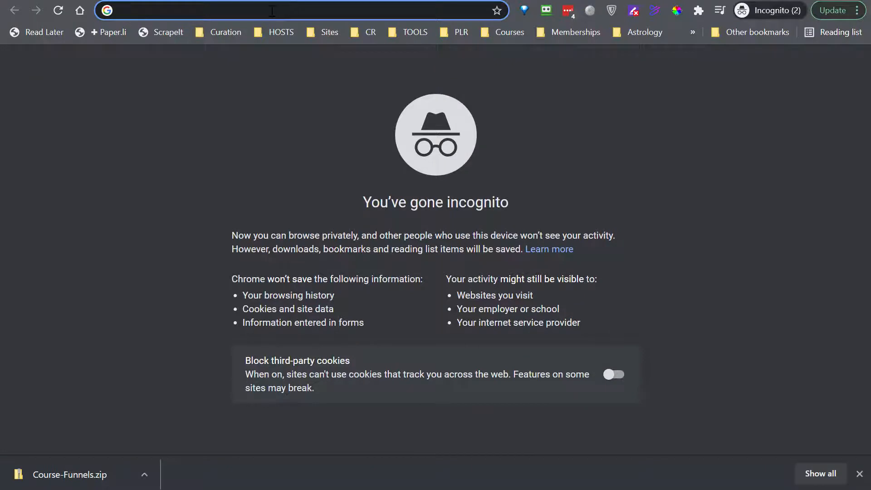
{"action": "key", "text": "ctrl+v"}
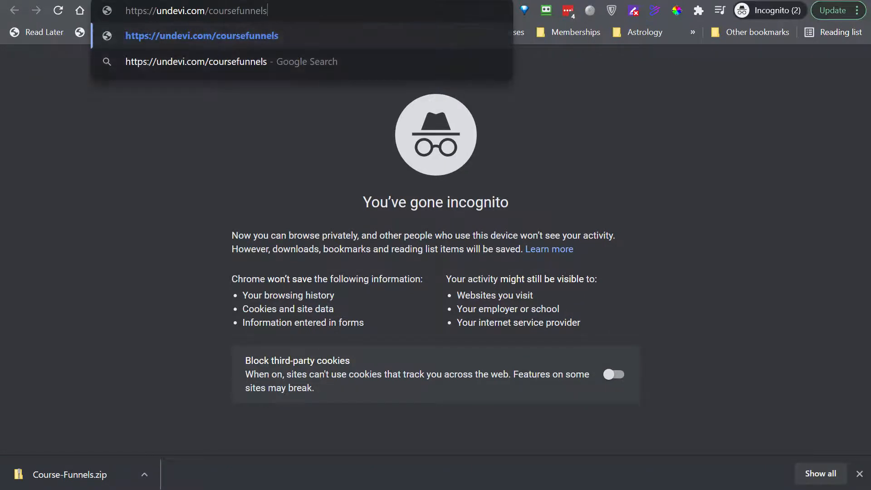
{"action": "key", "text": "Return"}
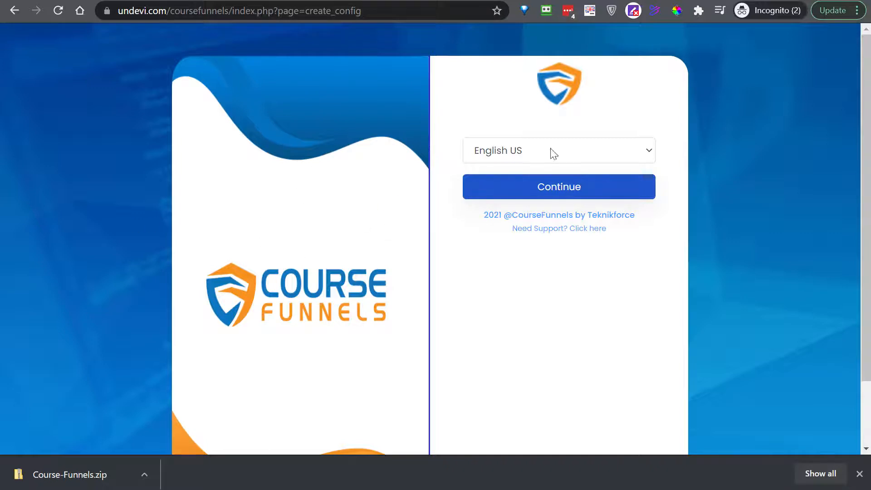
- Keep English US as the installer language and continue to the database form
{"action": "left_click", "coordinate": [644, 151]}
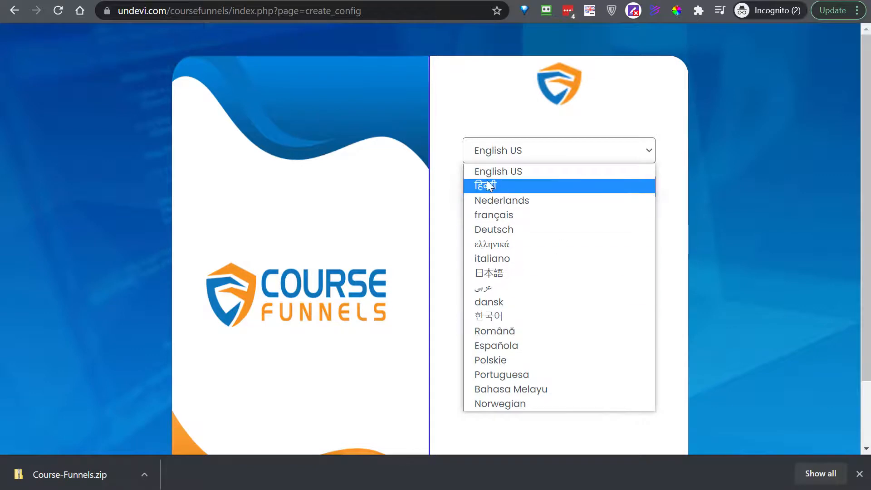
{"action": "left_click", "coordinate": [499, 171]}
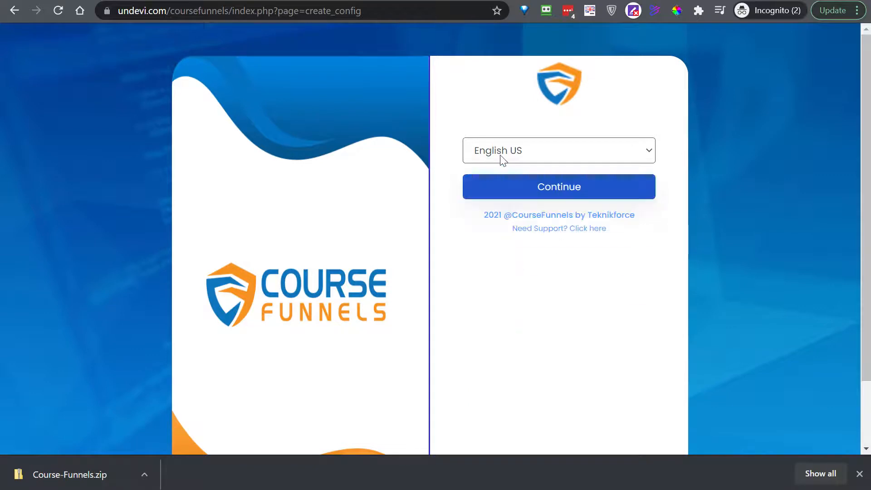
{"action": "left_click", "coordinate": [550, 190]}
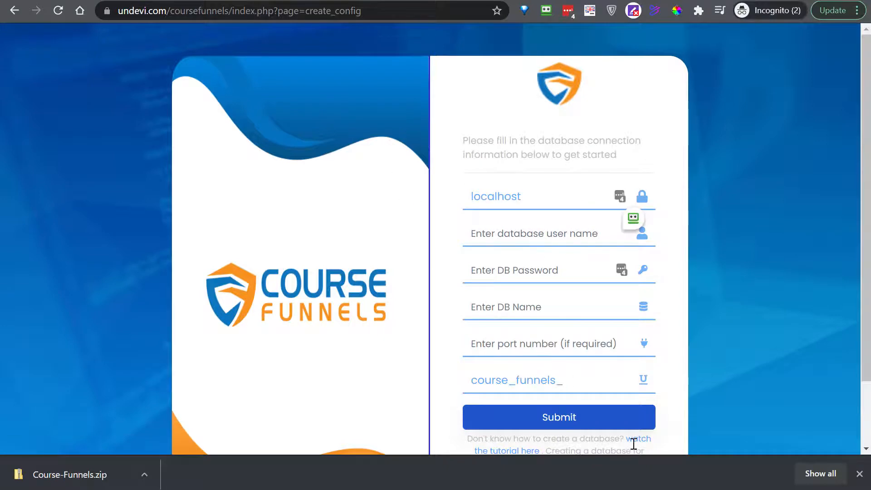
{"action": "left_click", "coordinate": [621, 269]}
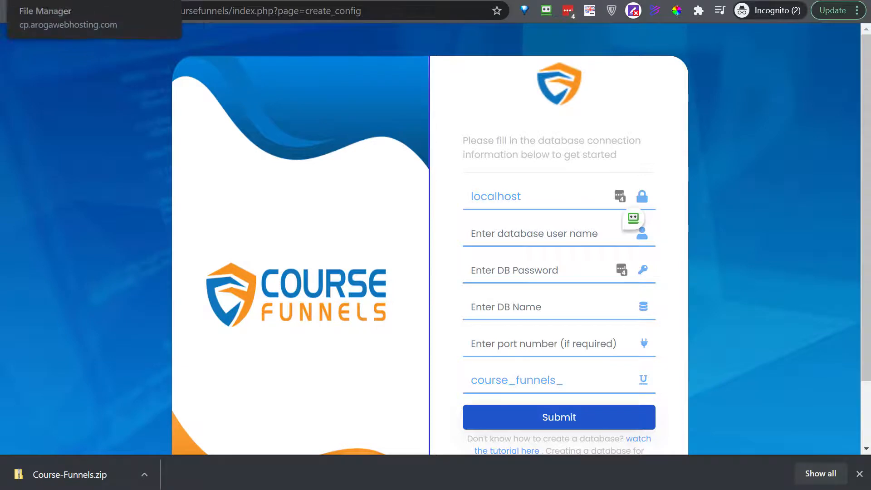
- Go back to the undevi.com service overview and open MySQL Databases under Web Tools
{"action": "left_click", "coordinate": [50, 1]}
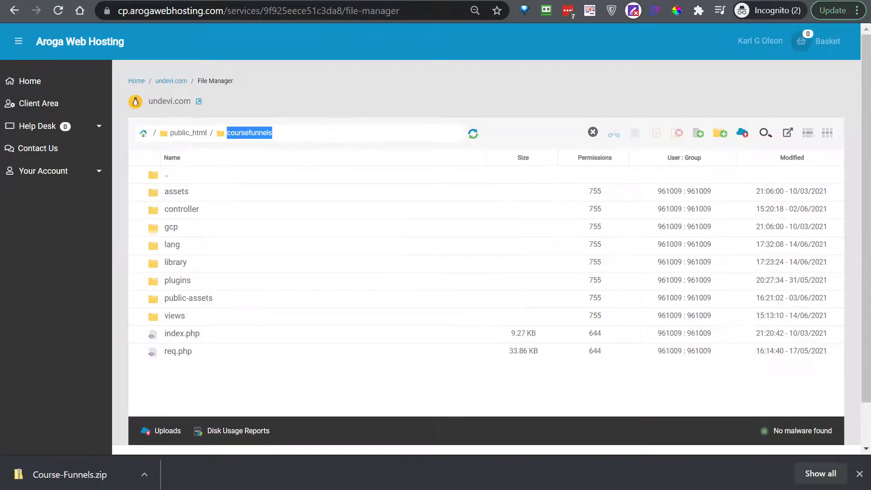
{"action": "left_click", "coordinate": [172, 85]}
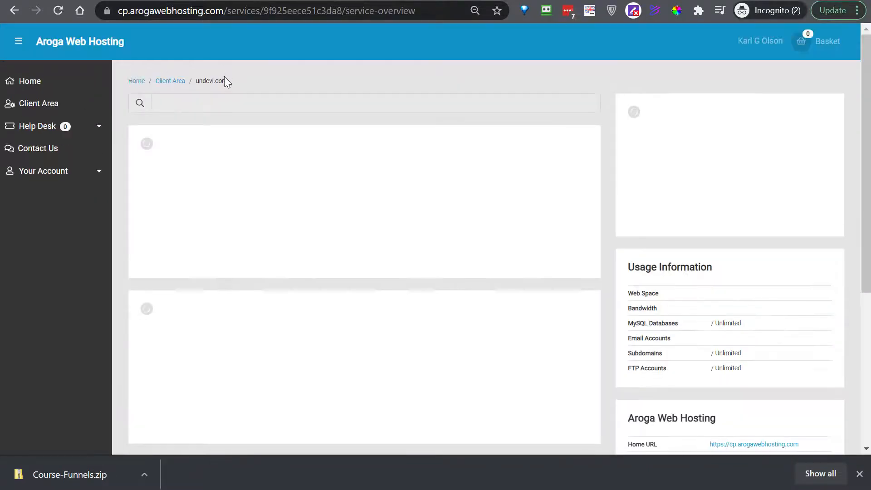
{"action": "scroll", "coordinate": [351, 298], "scroll_direction": "down", "scroll_amount": 3}
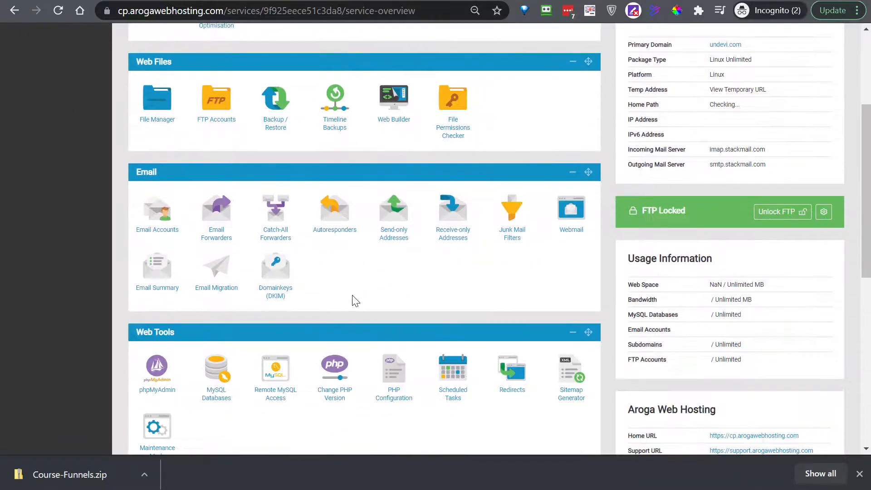
{"action": "scroll", "coordinate": [355, 301], "scroll_direction": "down", "scroll_amount": 2}
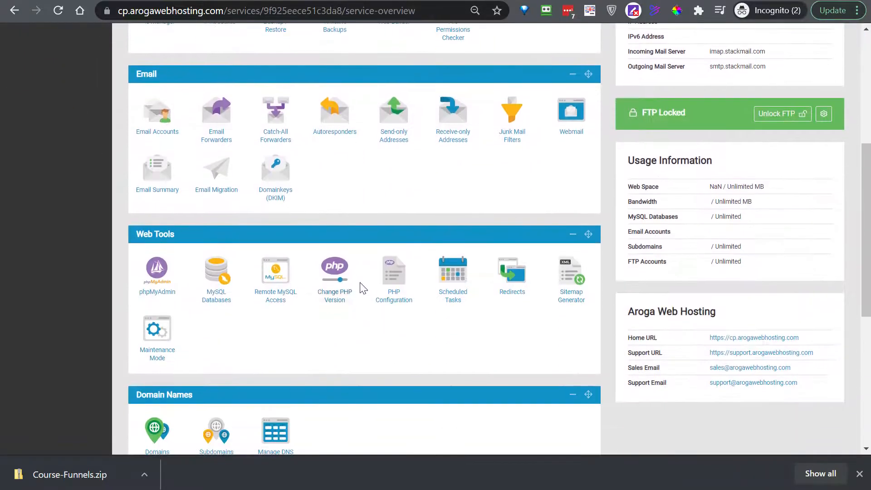
{"action": "left_click", "coordinate": [219, 276]}
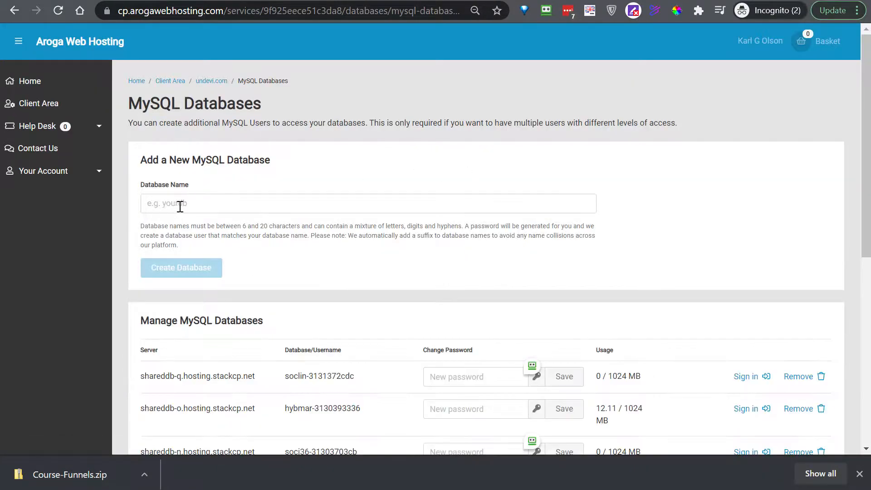
- Create a new MySQL database named coursefnls
{"action": "left_click", "coordinate": [178, 203]}
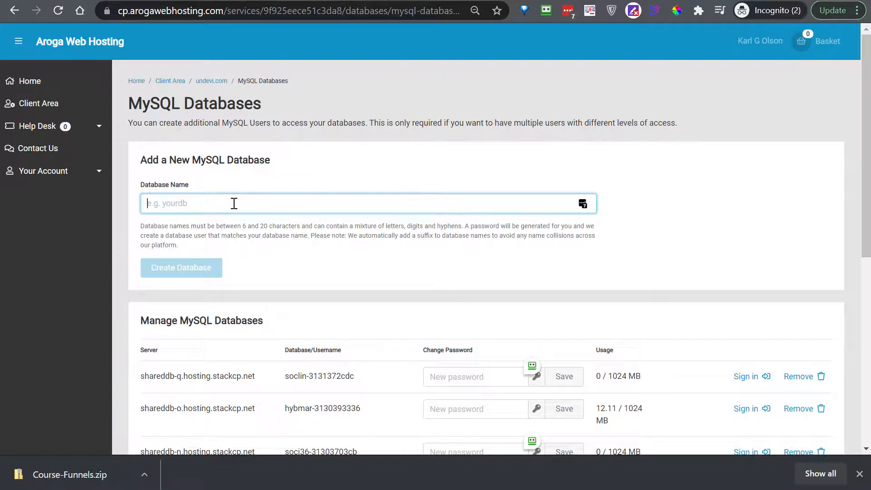
{"action": "type", "text": "cou"}
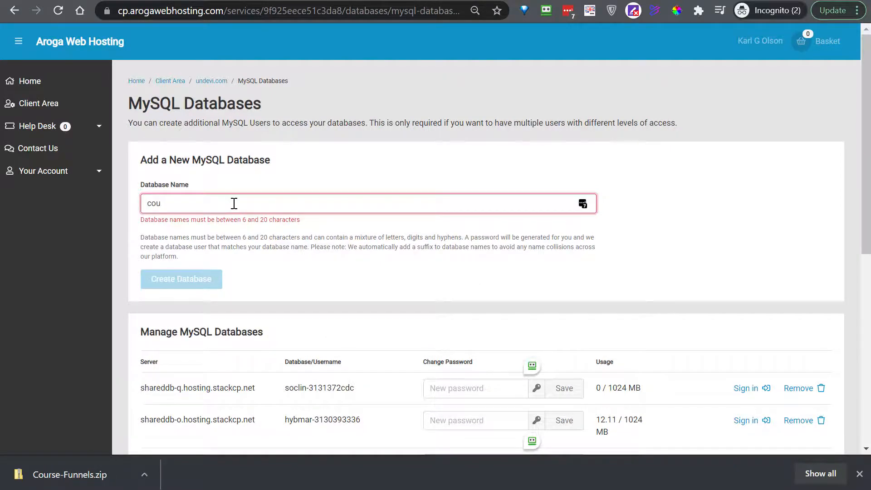
{"action": "type", "text": "rsefnls"}
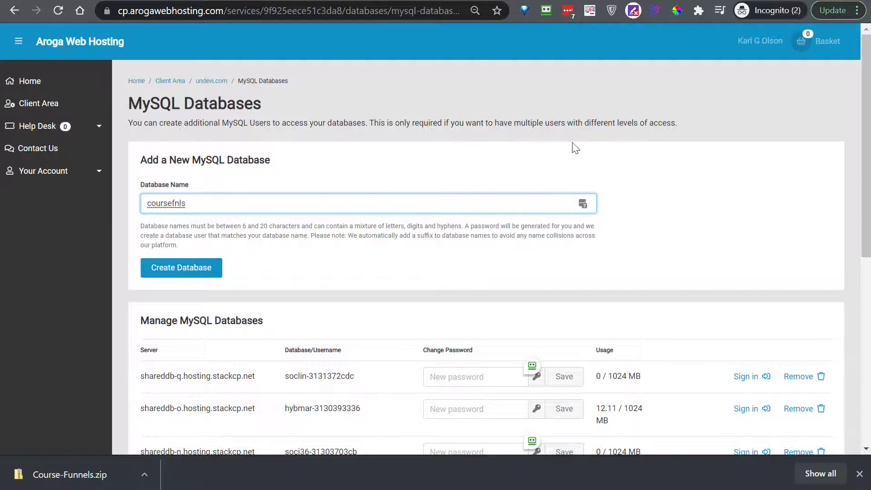
{"action": "left_click", "coordinate": [183, 270]}
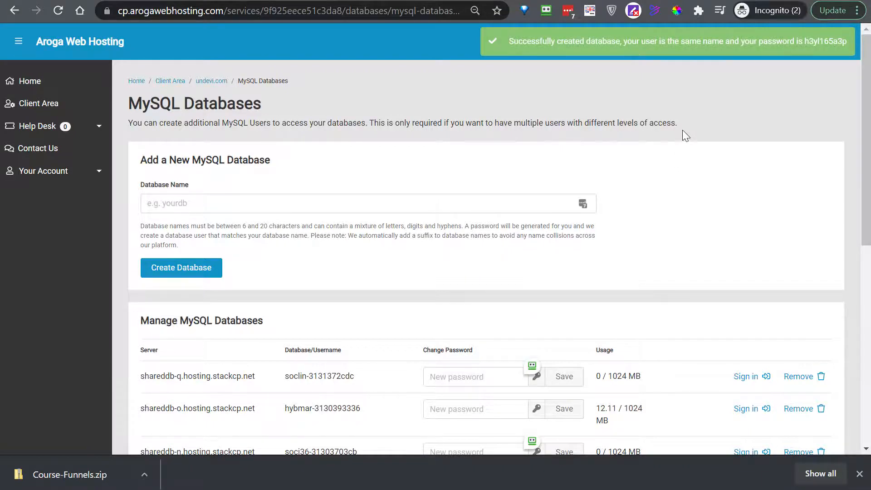
{"action": "scroll", "coordinate": [686, 136], "scroll_direction": "down", "scroll_amount": 2}
{"action": "scroll", "coordinate": [686, 131], "scroll_direction": "down", "scroll_amount": 2}
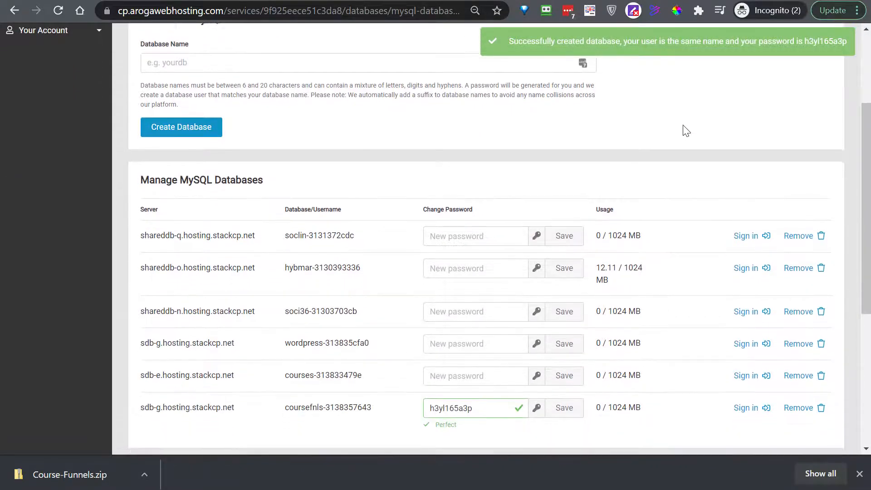
{"action": "scroll", "coordinate": [686, 130], "scroll_direction": "down", "scroll_amount": 3}
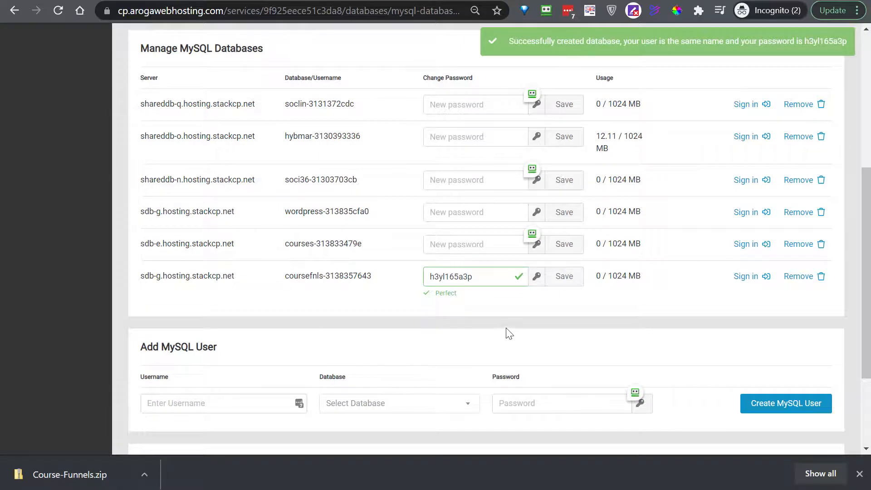
{"action": "left_click_drag", "start_coordinate": [462, 277], "coordinate": [420, 278]}
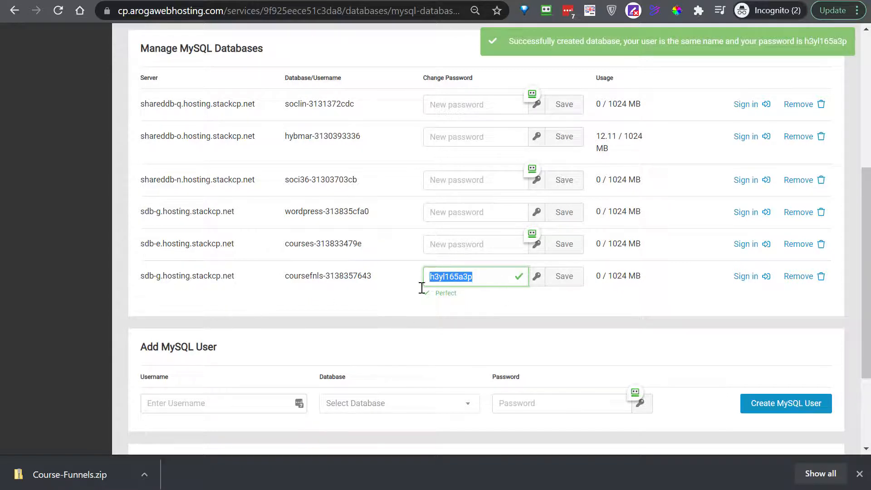
{"action": "left_click_drag", "start_coordinate": [375, 278], "coordinate": [287, 279]}
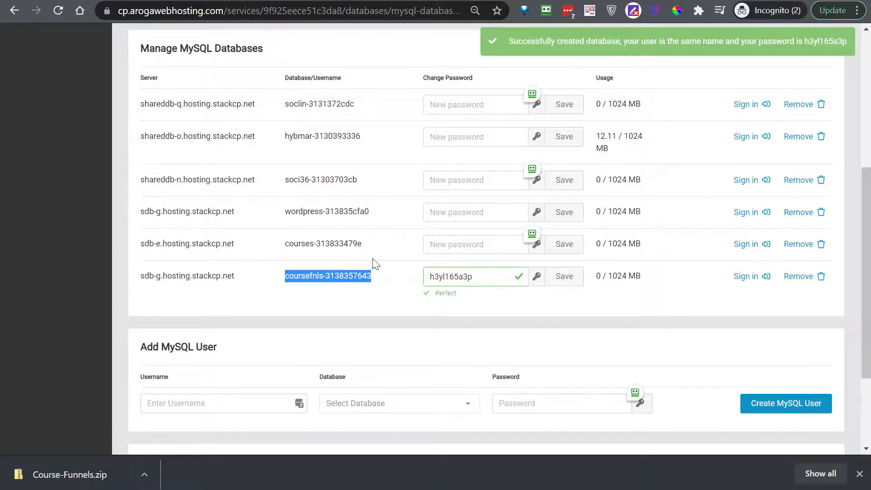
{"action": "right_click", "coordinate": [350, 278]}
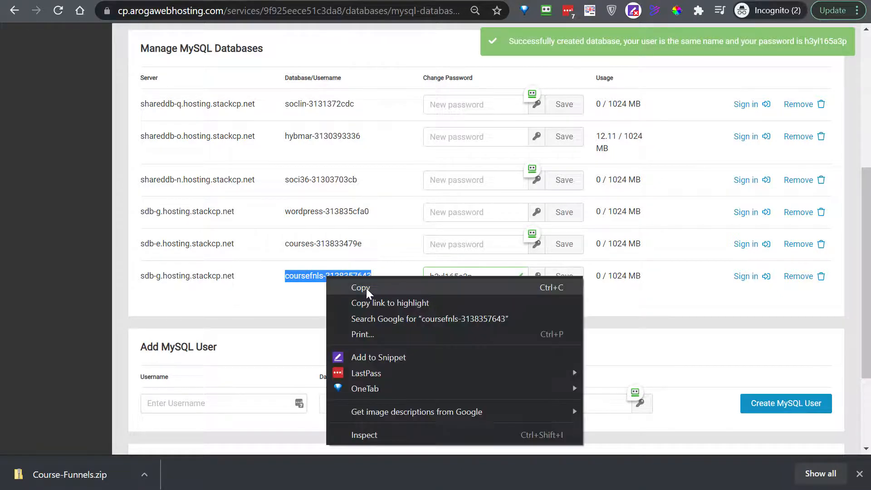
{"action": "left_click", "coordinate": [366, 288]}
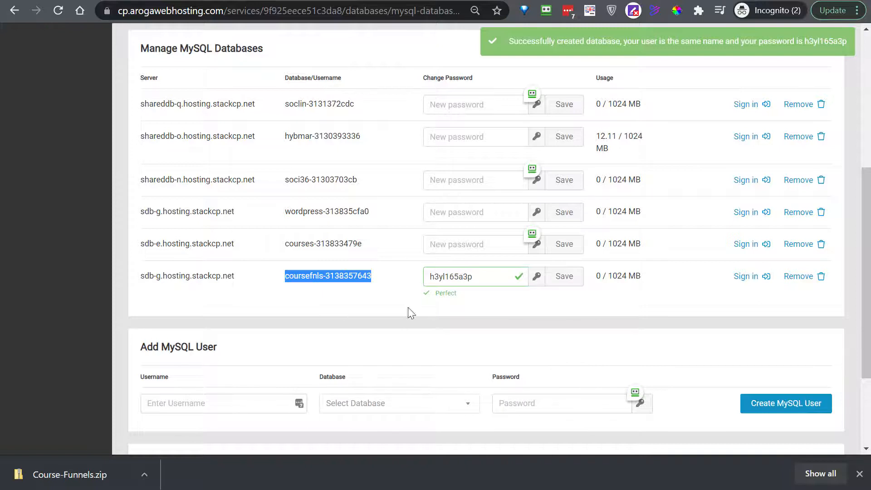
{"action": "left_click", "coordinate": [546, 398]}
- Copy the server host sdb-g.hosting.stackcp.net, save the new database password, and return to the installer
{"action": "left_click_drag", "start_coordinate": [238, 277], "coordinate": [142, 275]}
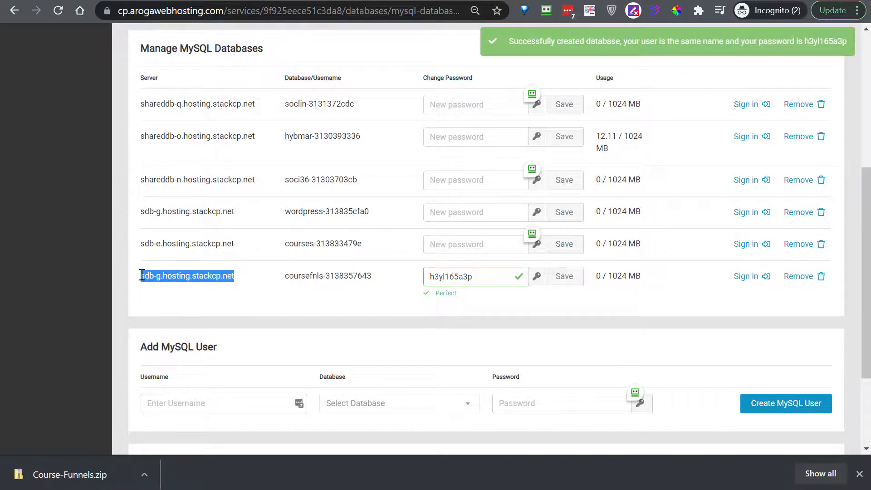
{"action": "right_click", "coordinate": [193, 275]}
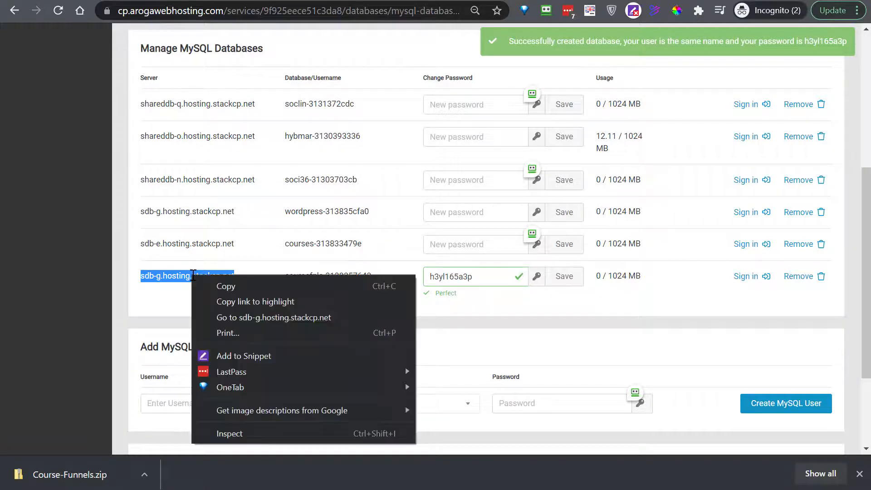
{"action": "left_click", "coordinate": [228, 283]}
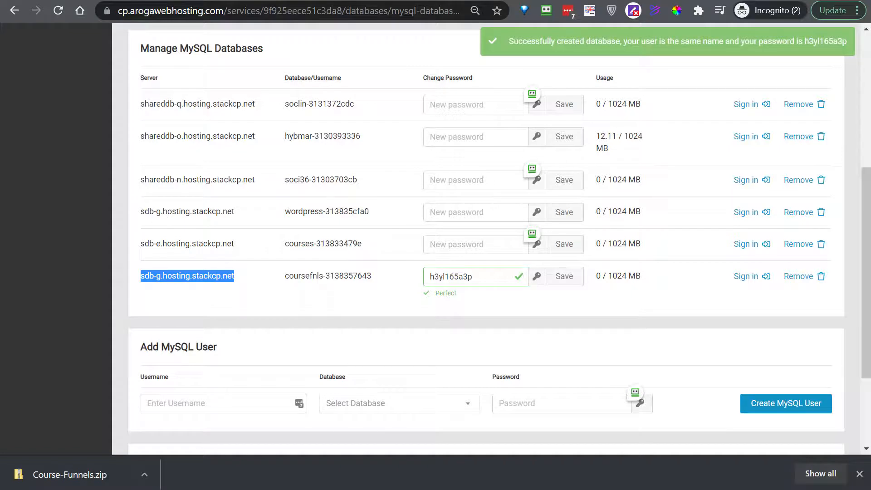
{"action": "key", "text": "alt+Tab"}
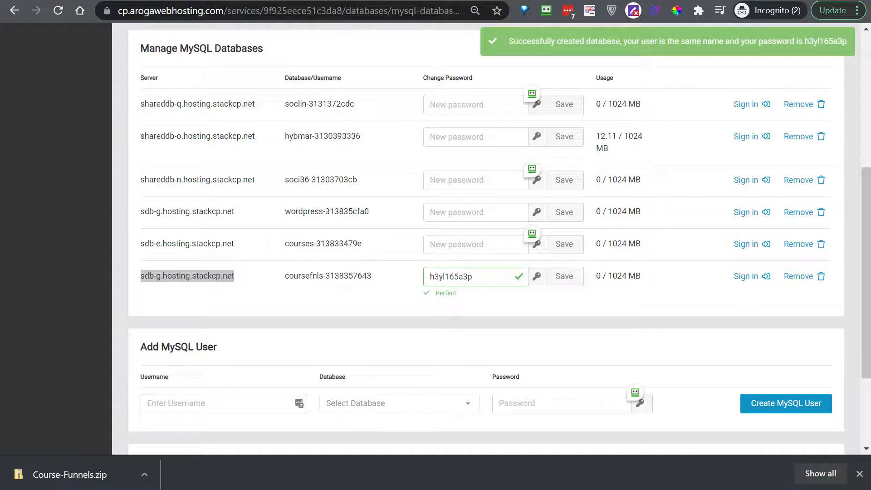
{"action": "left_click", "coordinate": [566, 281]}
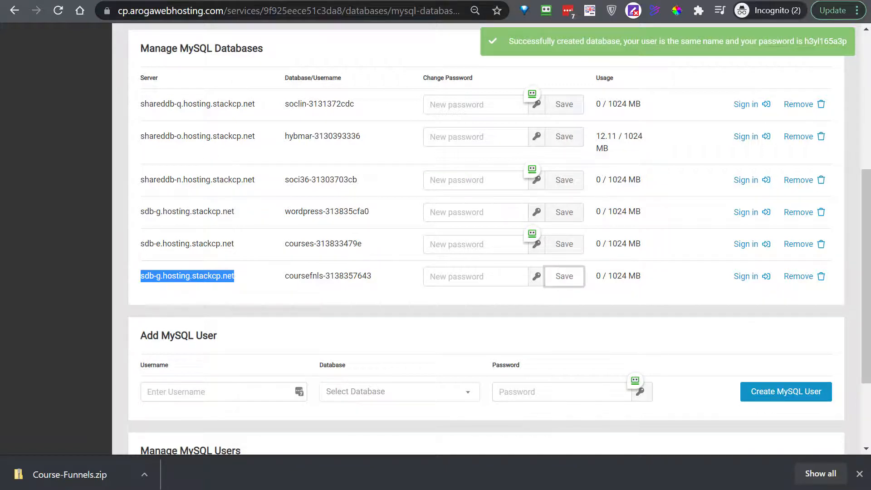
{"action": "key", "text": "ctrl+Tab"}
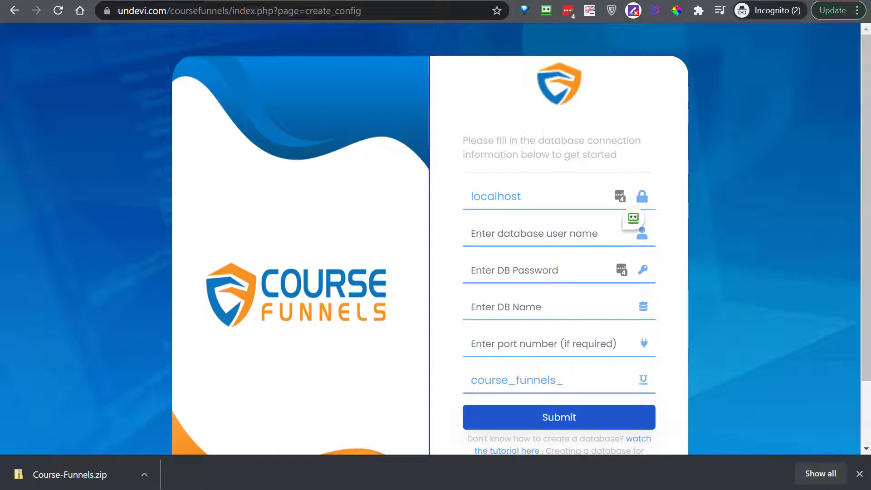
{"action": "left_click_drag", "start_coordinate": [368, 175], "coordinate": [469, 200]}
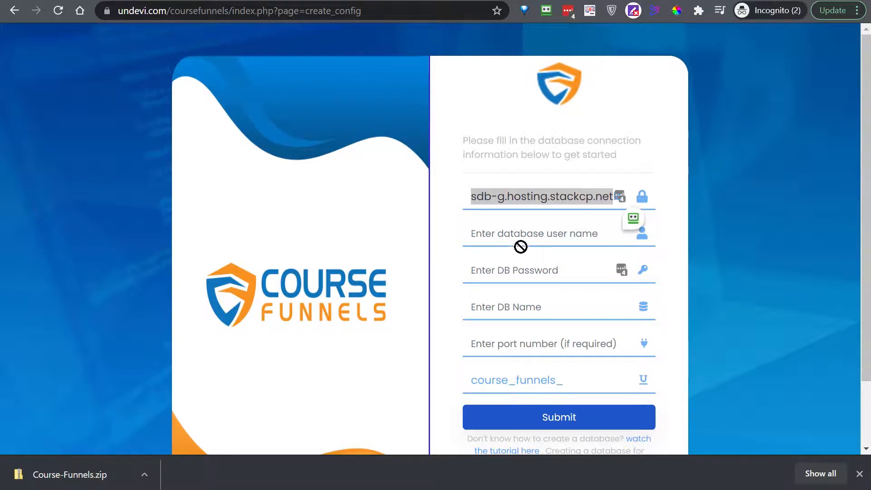
{"action": "left_click_drag", "start_coordinate": [520, 247], "coordinate": [533, 310]}
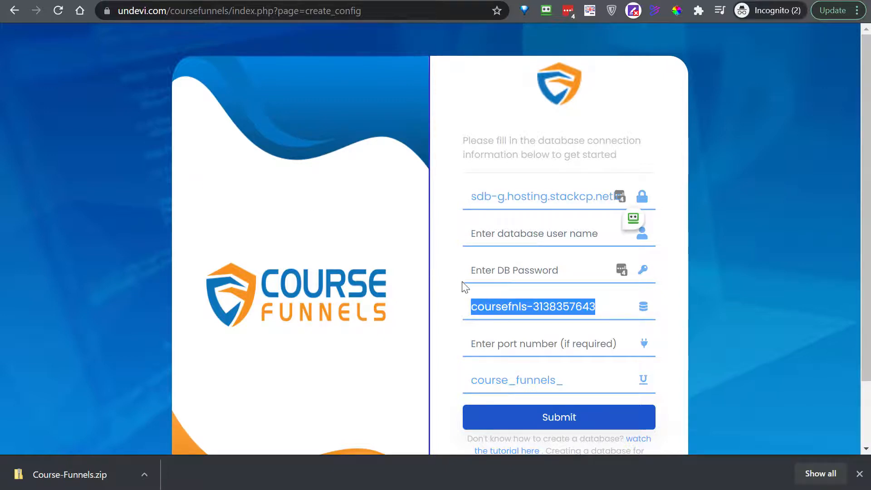
{"action": "left_click_drag", "start_coordinate": [504, 310], "coordinate": [498, 239]}
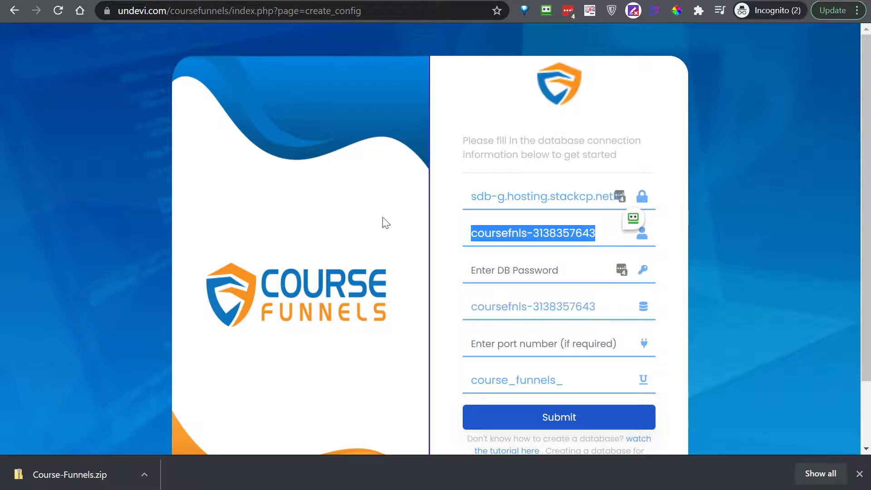
{"action": "key", "text": "alt+Tab"}
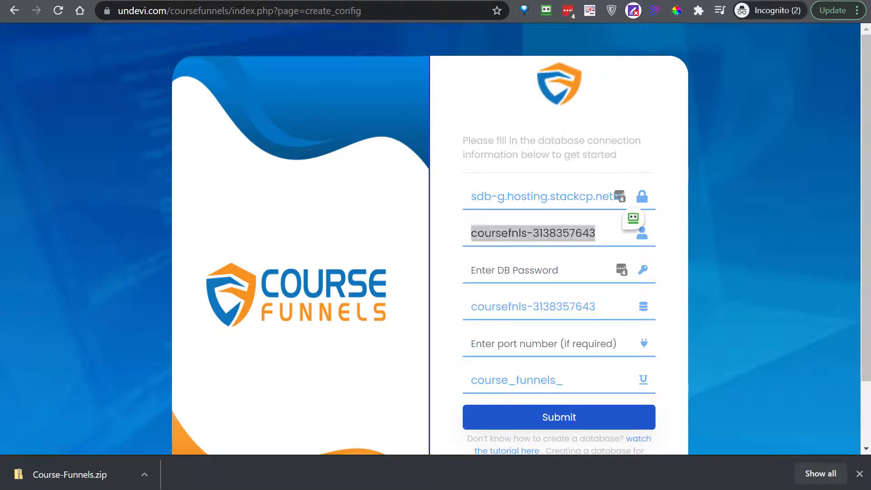
{"action": "left_click_drag", "start_coordinate": [564, 297], "coordinate": [510, 282]}
{"action": "left_click", "coordinate": [549, 271]}
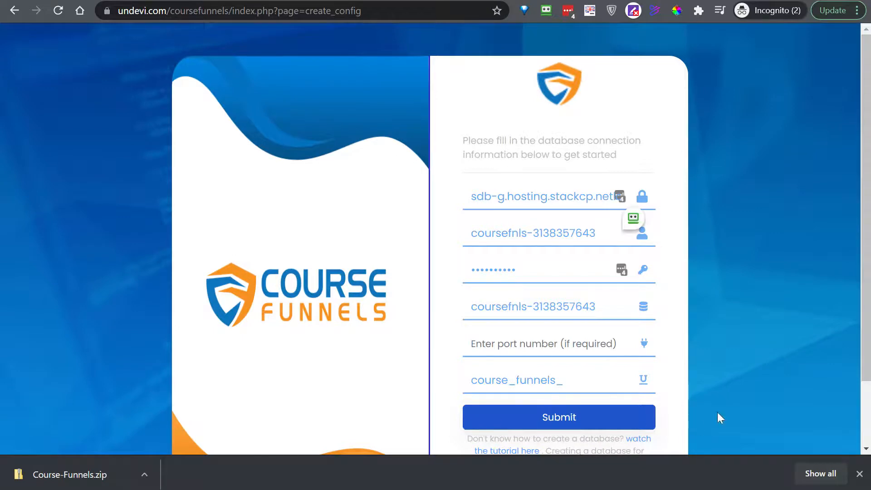
{"action": "left_click", "coordinate": [554, 419]}
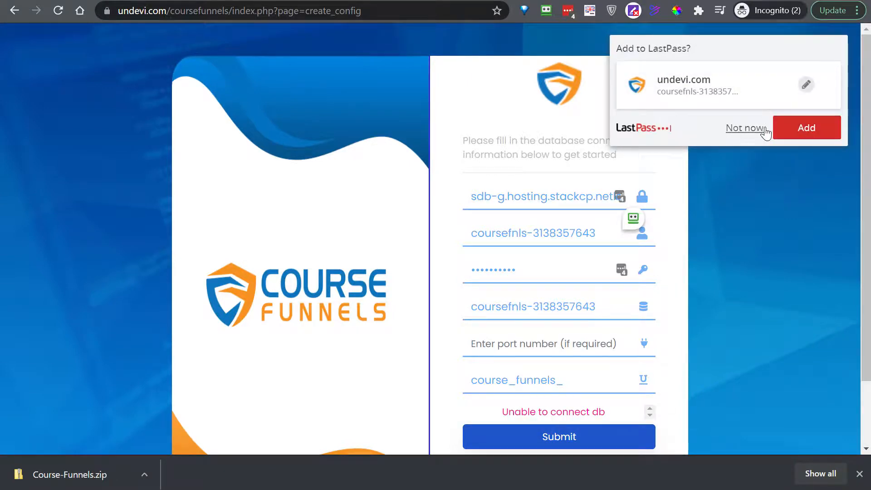
- Delete the stray 'localhost' so the host reads sdb-g.hosting.stackcp.net, then resubmit the database details
{"action": "left_click", "coordinate": [744, 128]}
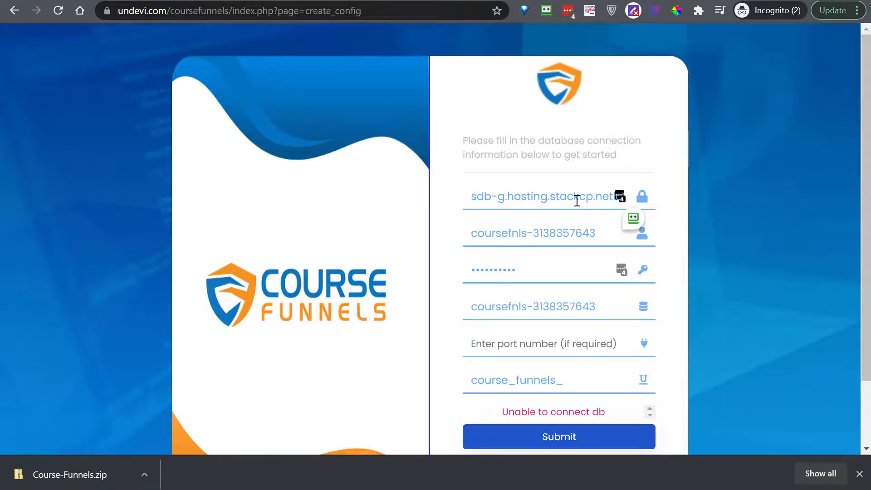
{"action": "left_click_drag", "start_coordinate": [574, 200], "coordinate": [724, 186]}
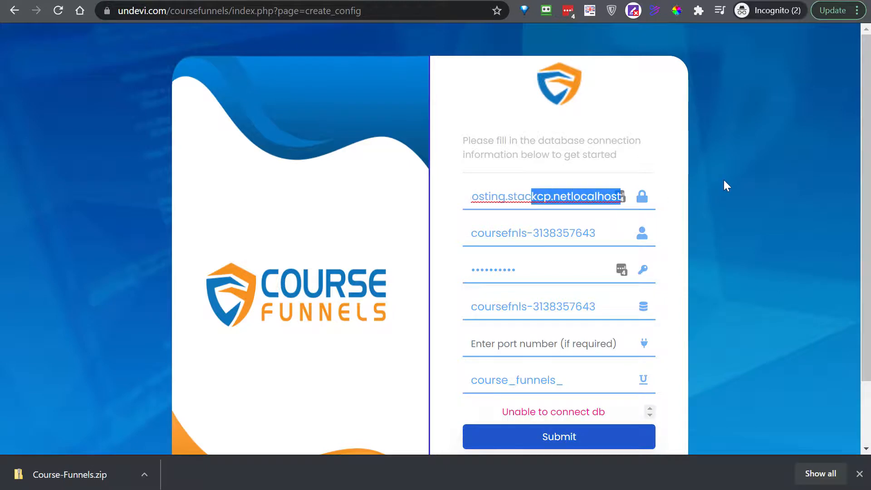
{"action": "left_click", "coordinate": [589, 197]}
{"action": "left_click_drag", "start_coordinate": [573, 196], "coordinate": [750, 178]}
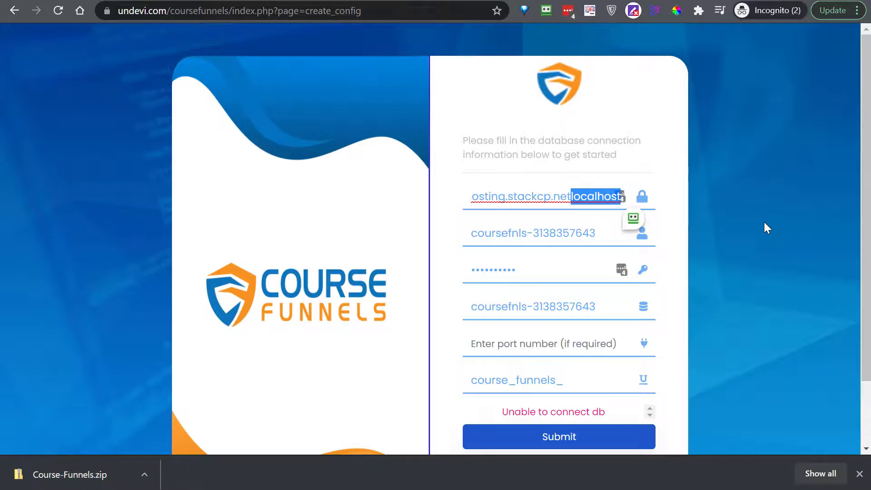
{"action": "key", "text": "BackSpace"}
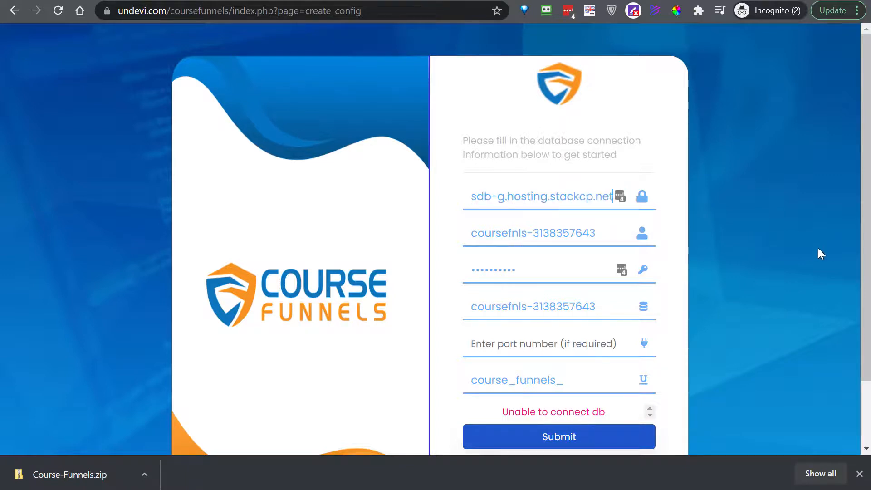
{"action": "left_click", "coordinate": [469, 196]}
{"action": "left_click_drag", "start_coordinate": [490, 196], "coordinate": [744, 181]}
{"action": "left_click", "coordinate": [573, 197]}
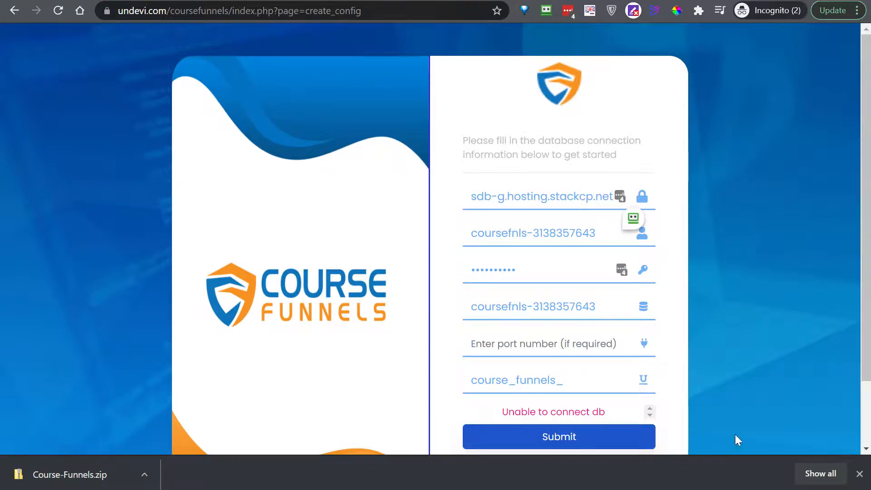
{"action": "left_click", "coordinate": [586, 443]}
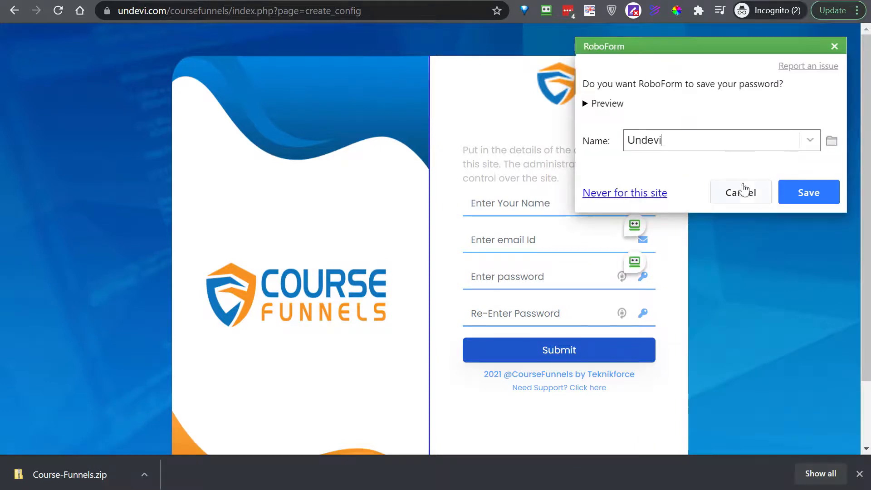
- Enter the administrator's name and e-mail address in the admin details form
{"action": "left_click", "coordinate": [740, 192]}
{"action": "left_click", "coordinate": [575, 216]}
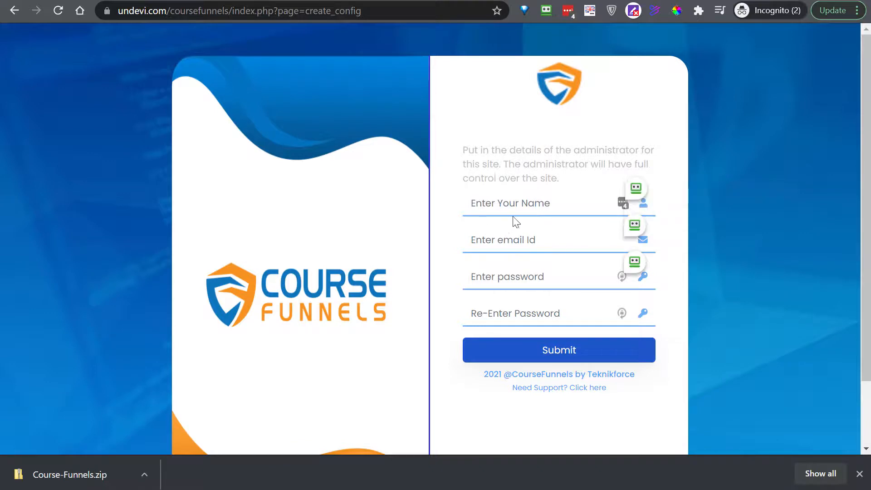
{"action": "left_click", "coordinate": [496, 207]}
{"action": "type", "text": "KarlG"}
{"action": "left_click", "coordinate": [530, 245]}
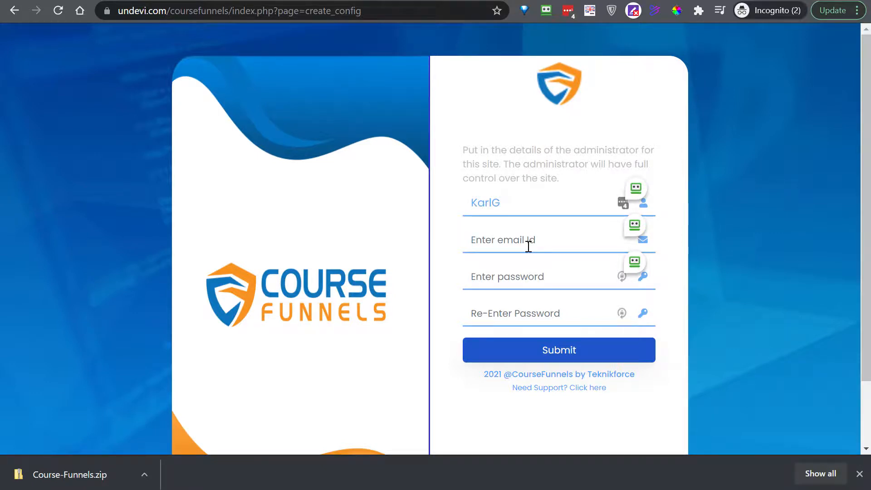
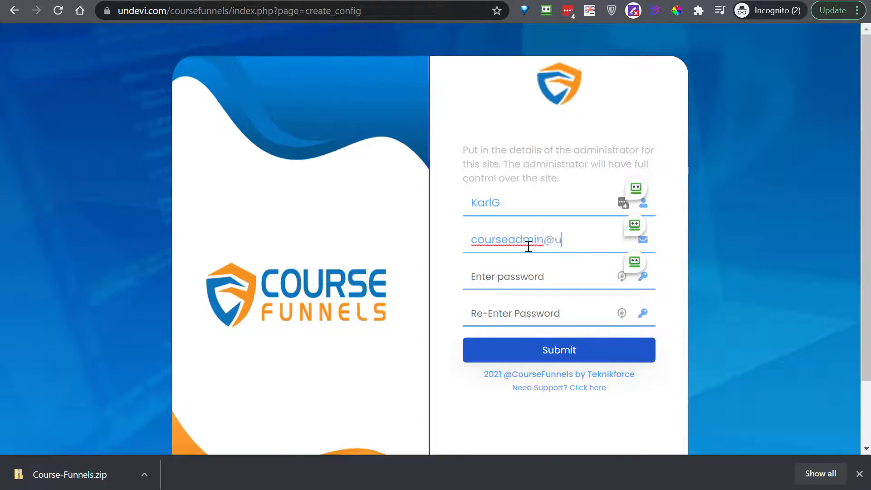
{"action": "key", "text": "Tab"}
- Fill both password fields with a LastPass-generated password, submit, and add the login to LastPass
{"action": "left_click", "coordinate": [489, 277]}
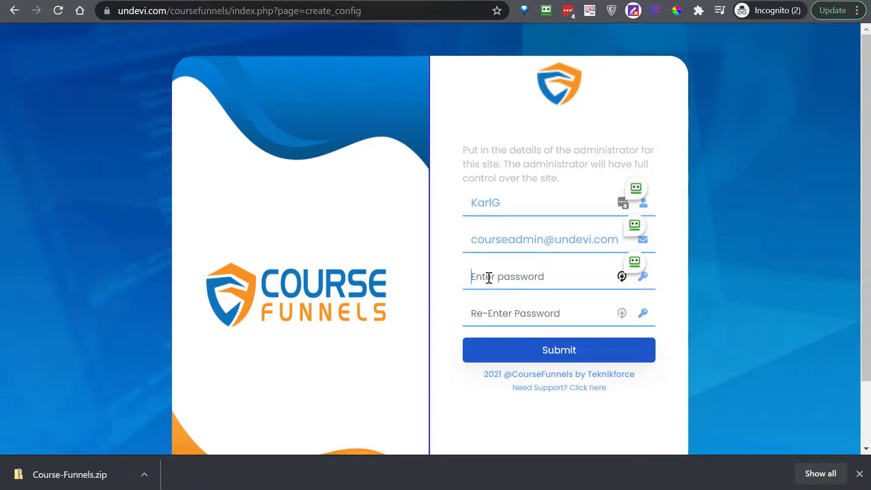
{"action": "left_click", "coordinate": [621, 277]}
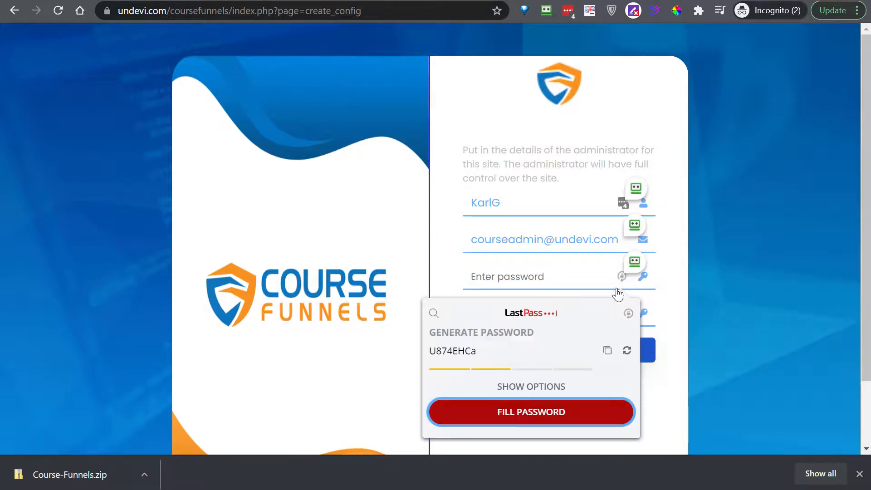
{"action": "left_click_drag", "start_coordinate": [475, 356], "coordinate": [396, 358]}
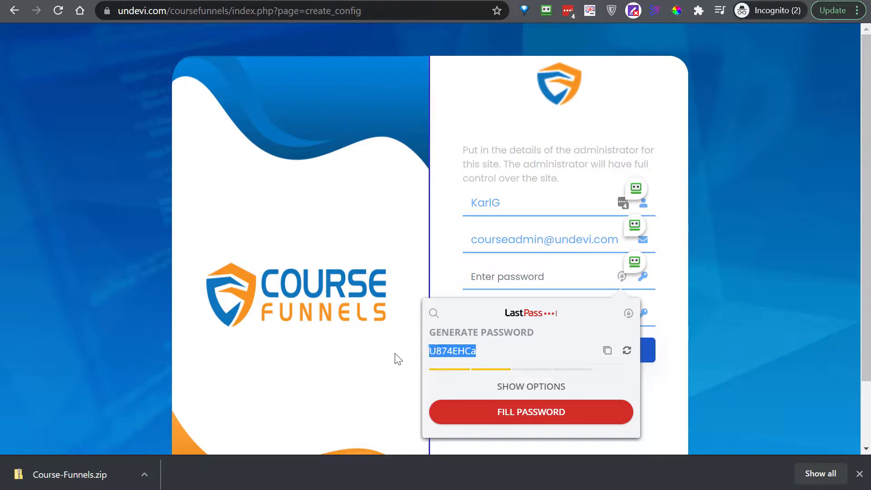
{"action": "left_click", "coordinate": [541, 280]}
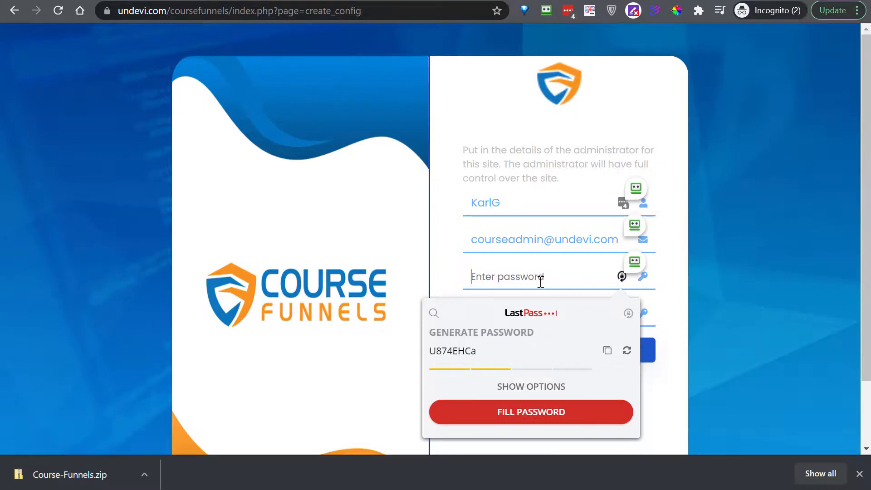
{"action": "left_click", "coordinate": [551, 412]}
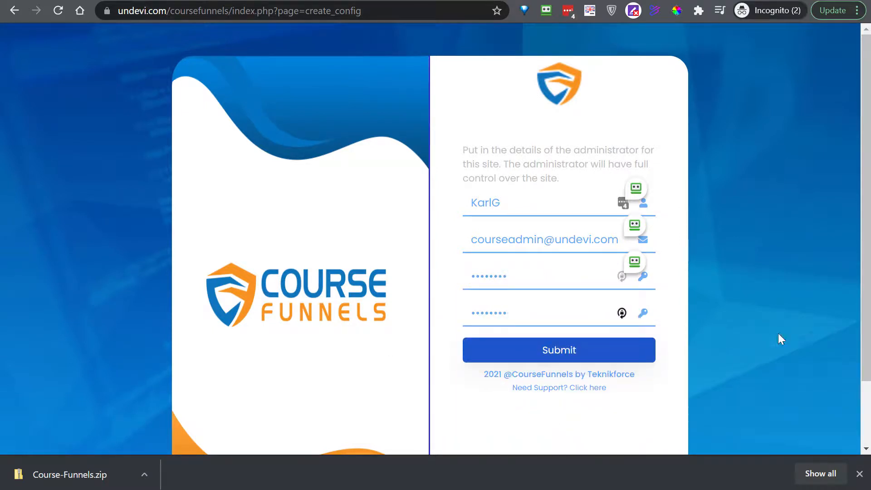
{"action": "left_click", "coordinate": [561, 352]}
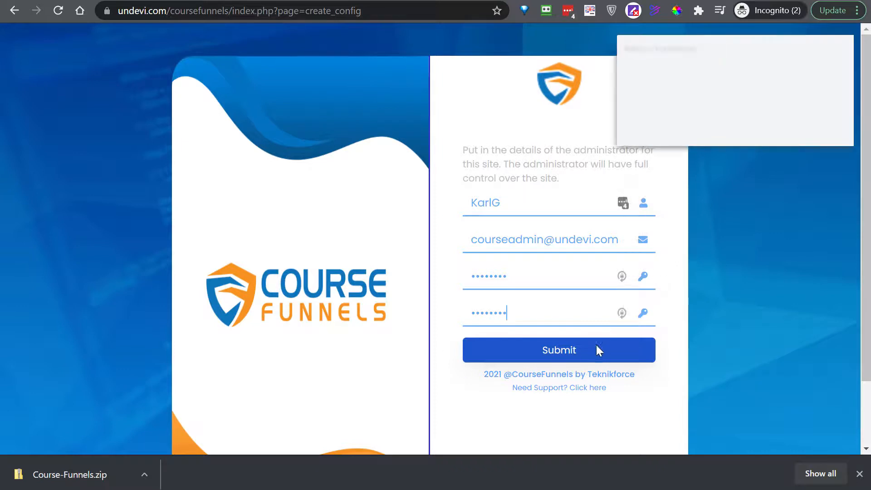
{"action": "left_click", "coordinate": [806, 128]}
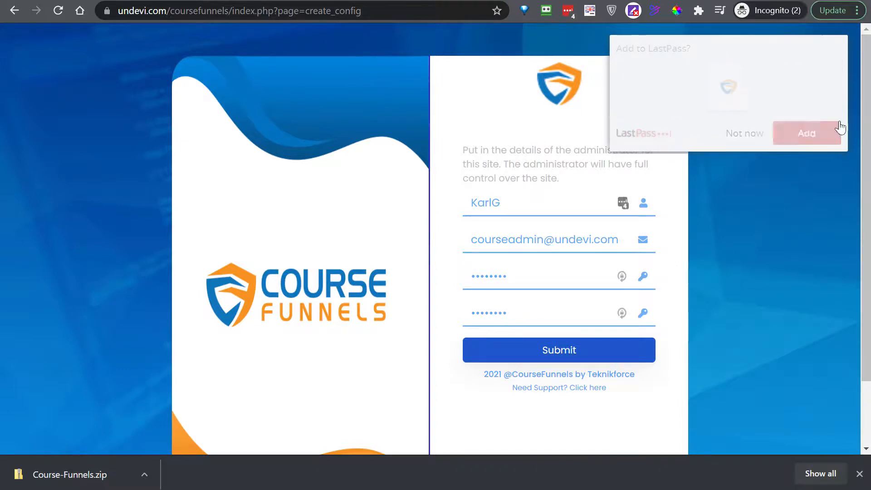
- Submit the administrator form and save the new login in the password manager
{"action": "left_click", "coordinate": [557, 355]}
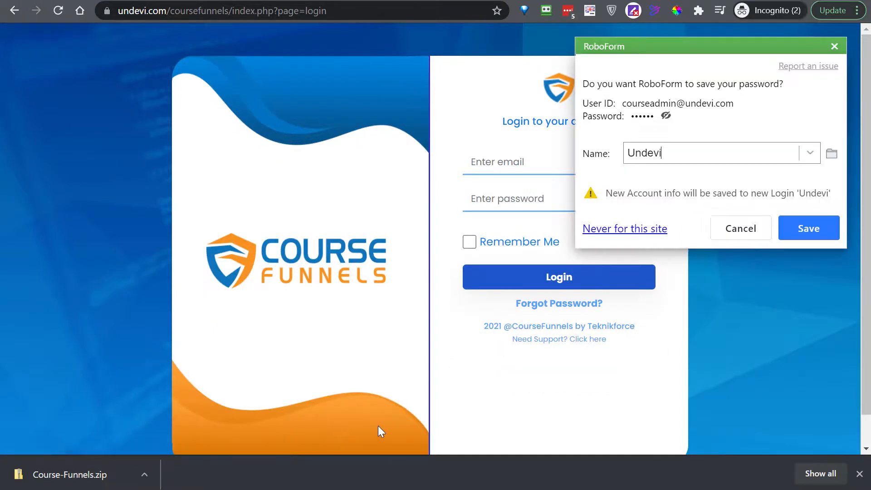
{"action": "left_click", "coordinate": [512, 164]}
{"action": "type", "text": "cou"}
{"action": "left_click", "coordinate": [807, 228]}
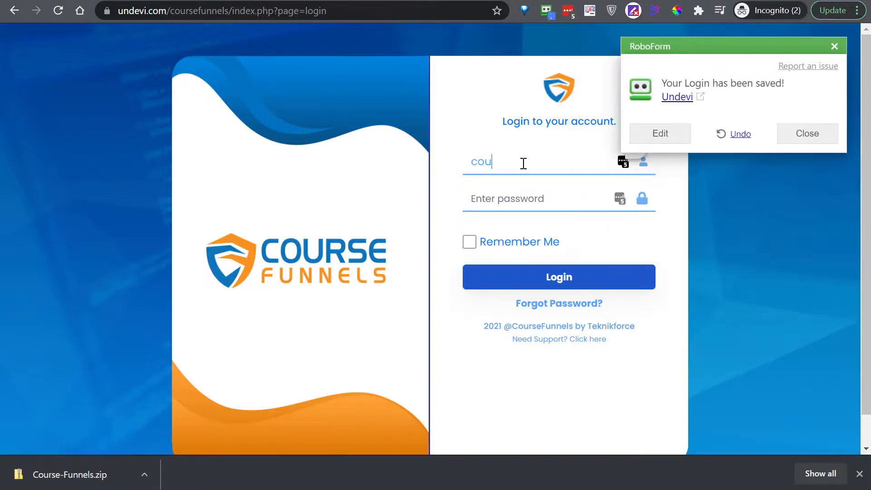
{"action": "left_click_drag", "start_coordinate": [524, 163], "coordinate": [426, 175]}
{"action": "key", "text": "BackSpace"}
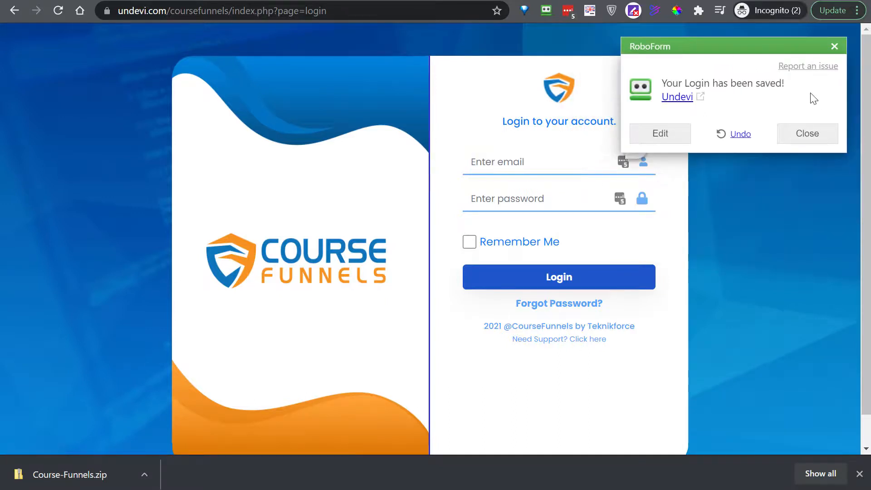
{"action": "left_click", "coordinate": [807, 133]}
{"action": "left_click", "coordinate": [643, 161]}
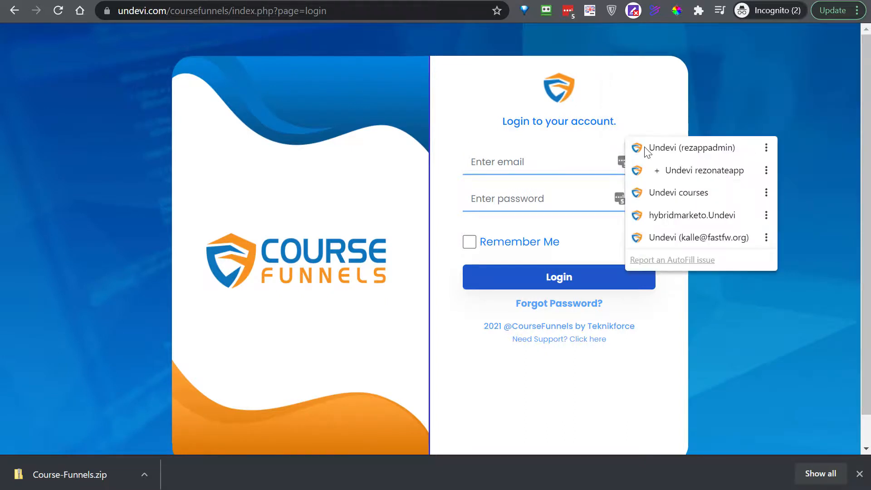
{"action": "left_click", "coordinate": [638, 148]}
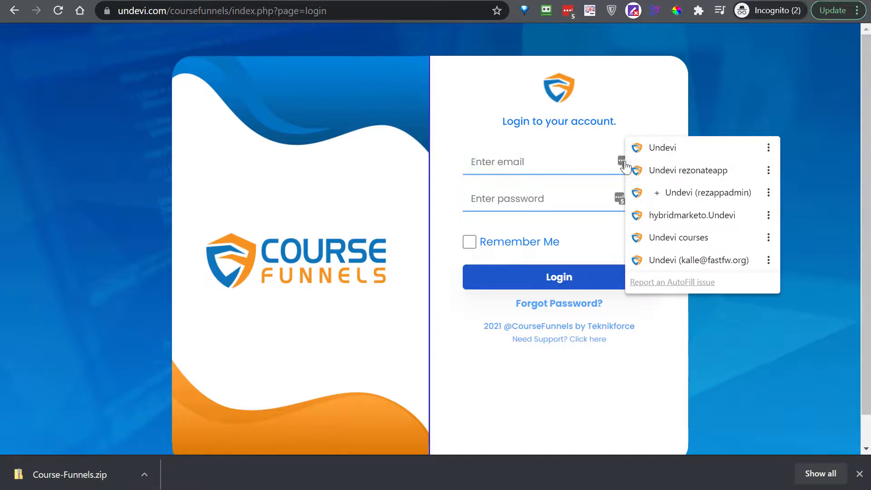
{"action": "left_click", "coordinate": [498, 163]}
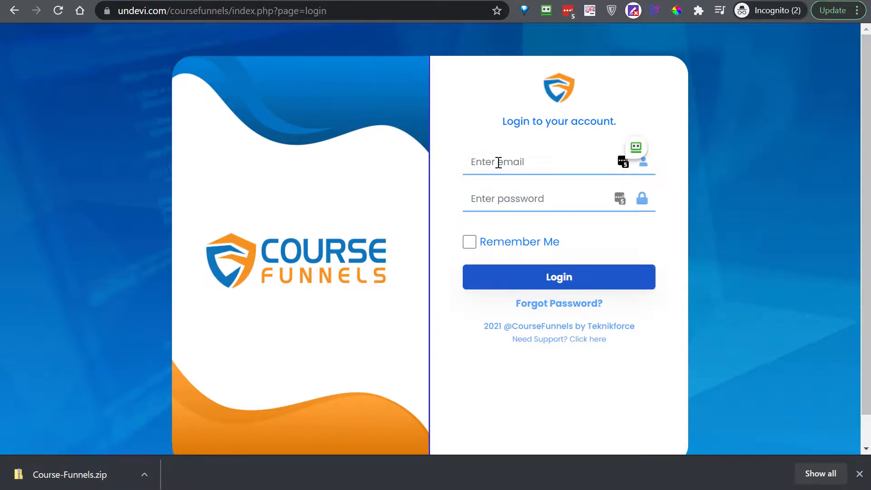
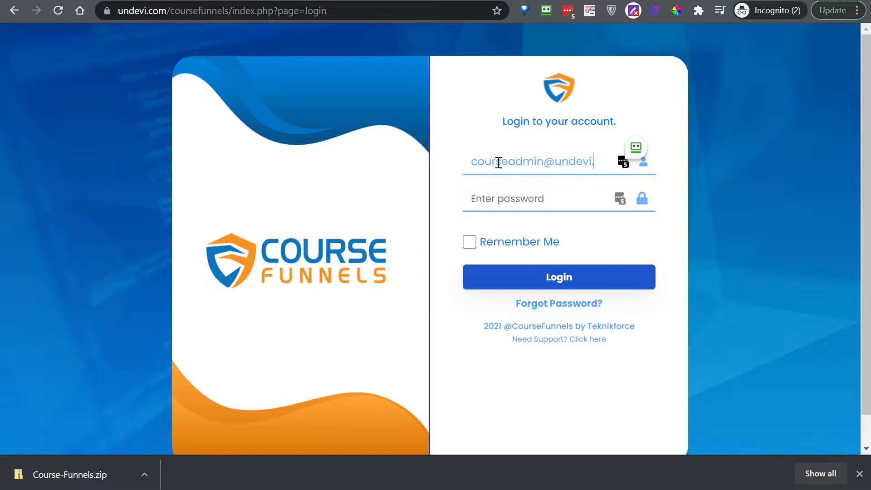
- Log in to the new dashboard with the admin e-mail and pasted password, declining the login update
{"action": "left_click", "coordinate": [490, 205]}
{"action": "key", "text": "ctrl+v"}
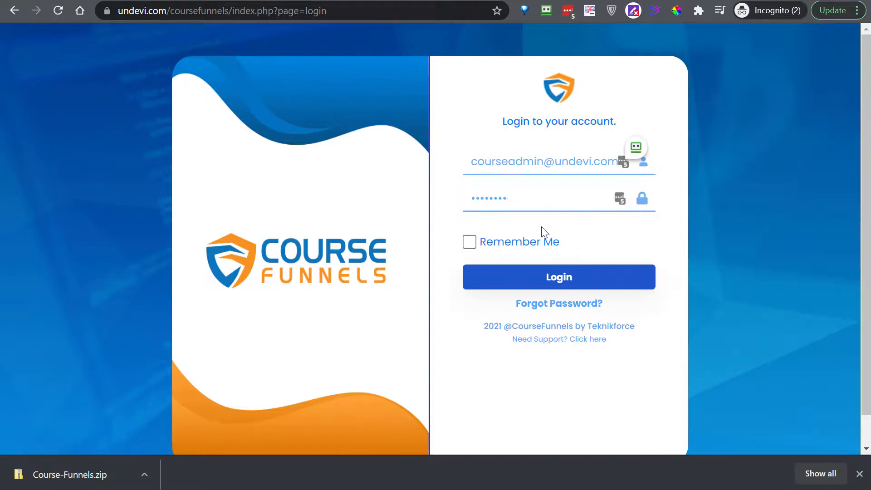
{"action": "left_click", "coordinate": [557, 276]}
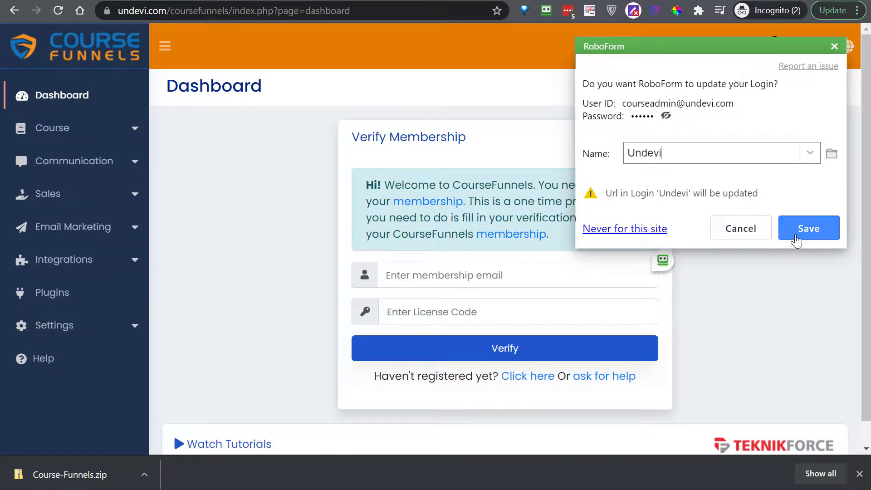
{"action": "left_click", "coordinate": [753, 236]}
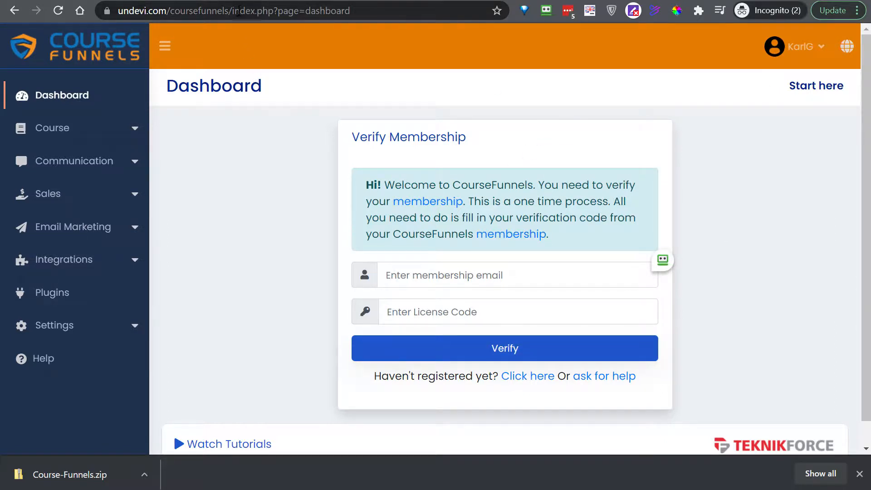
{"action": "key", "text": "ctrl+shift+Tab"}
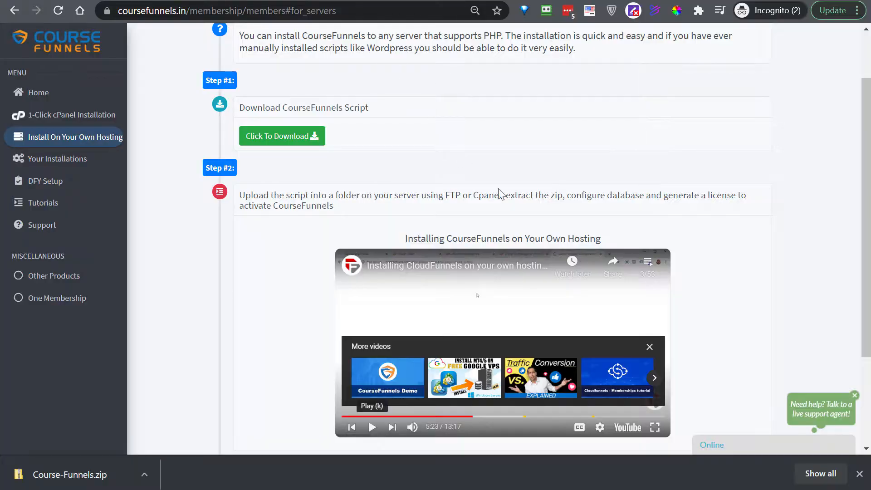
{"action": "scroll", "coordinate": [535, 218], "scroll_direction": "up", "scroll_amount": 2}
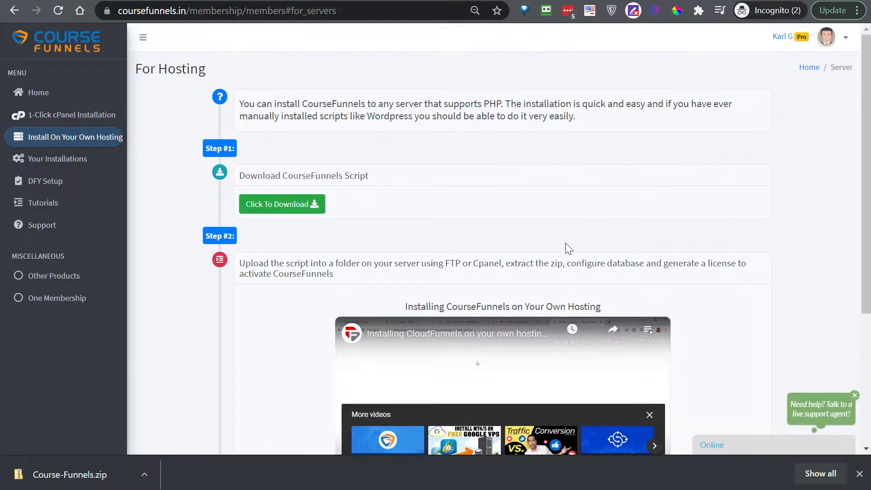
{"action": "left_click", "coordinate": [24, 98]}
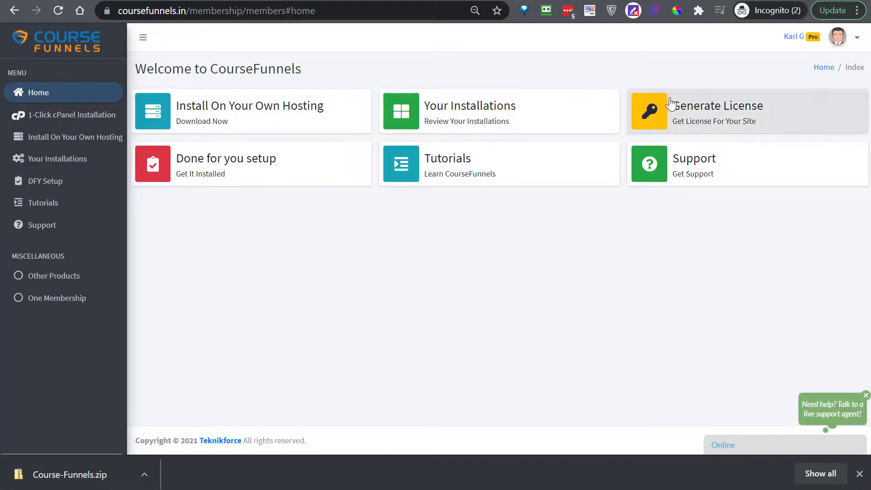
{"action": "left_click", "coordinate": [728, 111]}
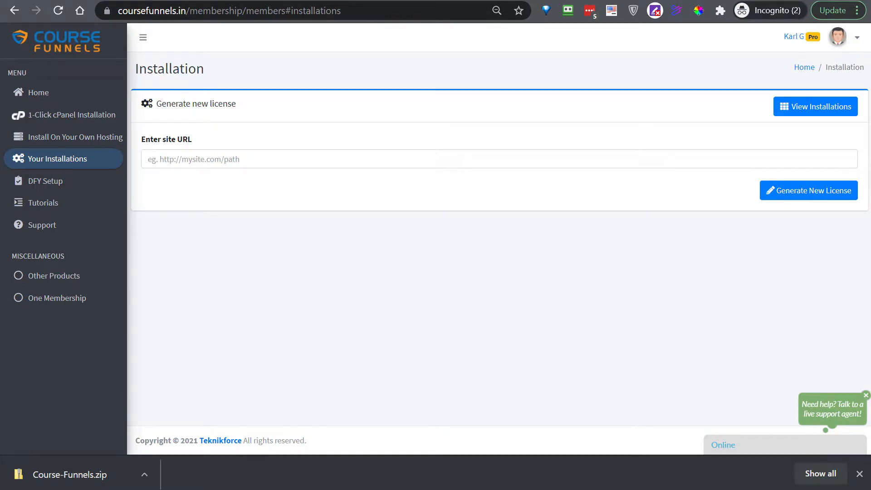
{"action": "left_click", "coordinate": [211, 159]}
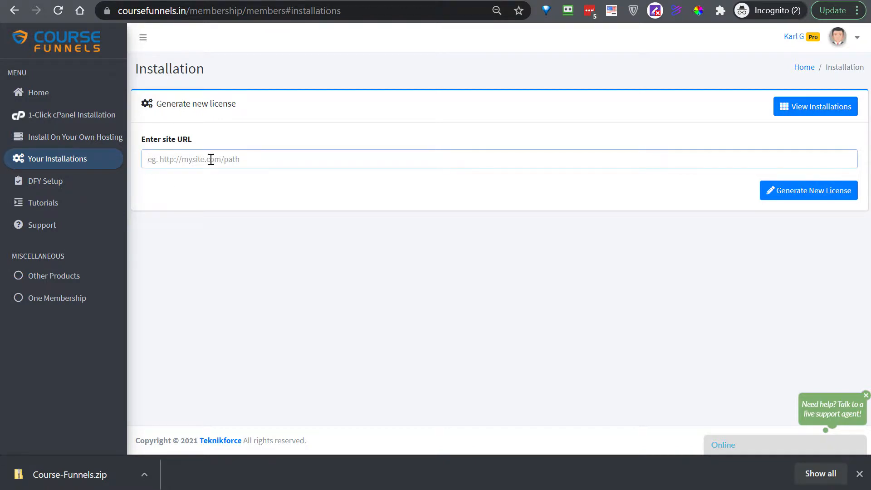
{"action": "key", "text": "ctrl+v"}
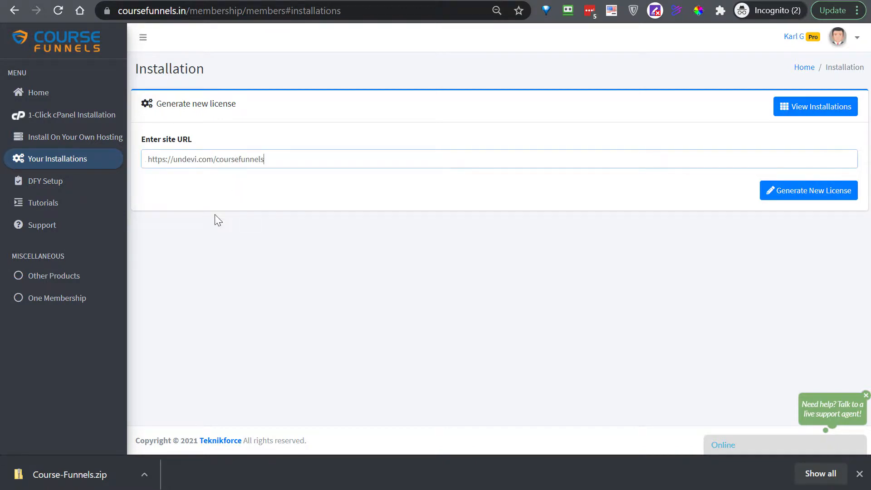
{"action": "left_click", "coordinate": [809, 197]}
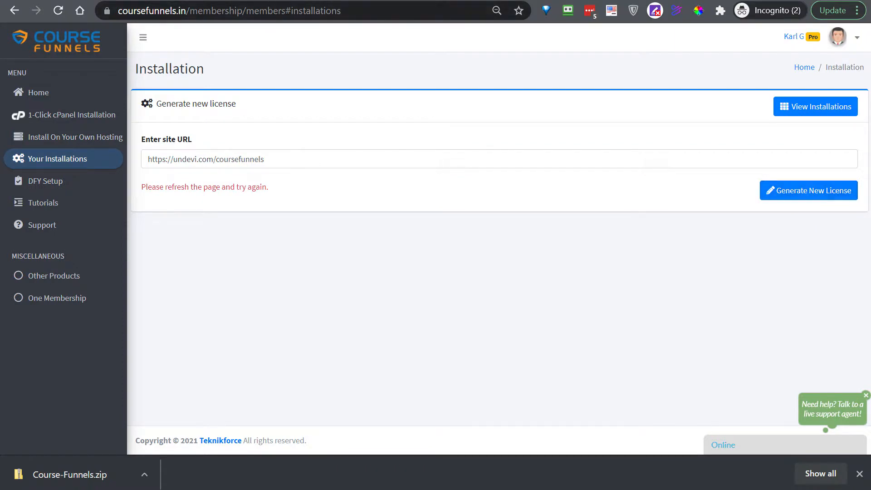
{"action": "left_click", "coordinate": [58, 11]}
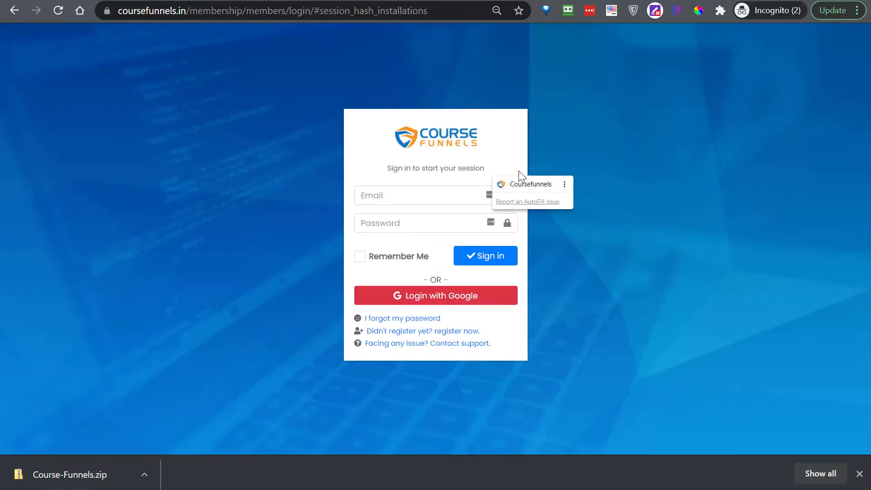
{"action": "left_click", "coordinate": [517, 191]}
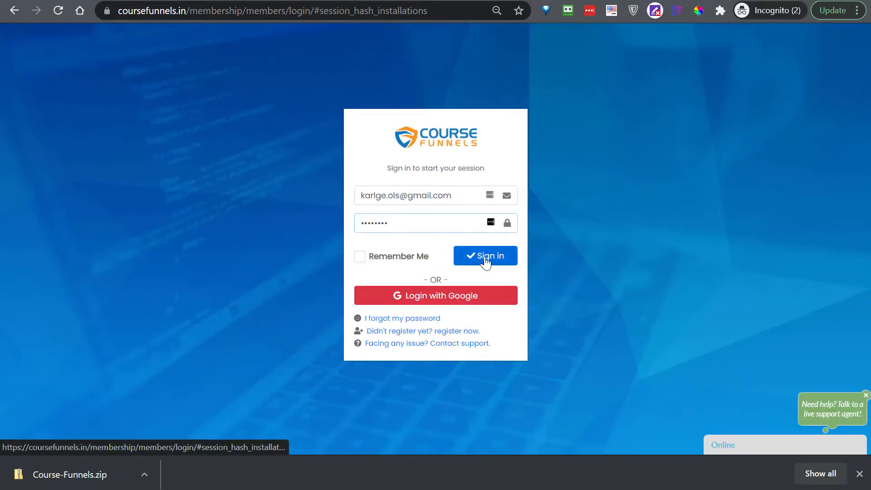
{"action": "left_click", "coordinate": [486, 258]}
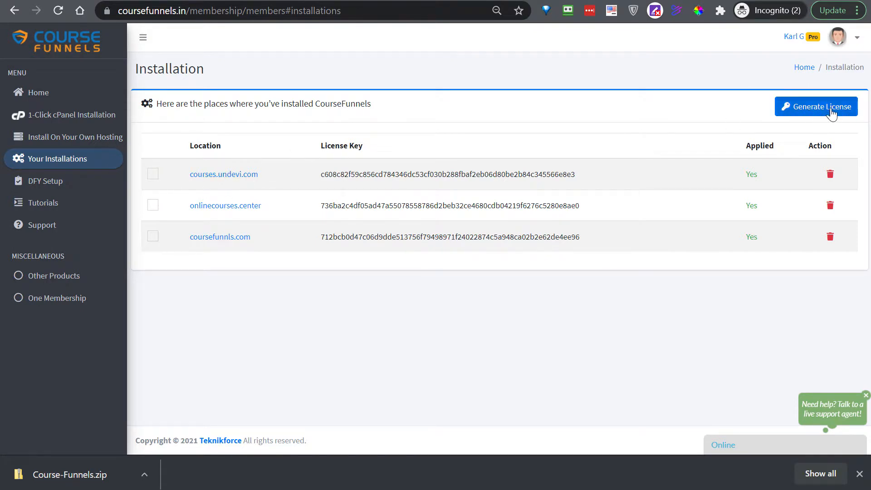
{"action": "left_click", "coordinate": [812, 113]}
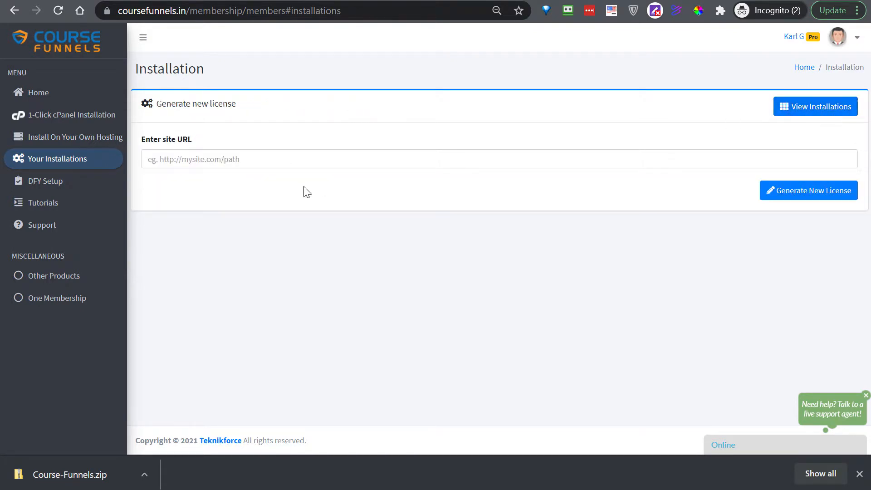
{"action": "left_click", "coordinate": [232, 159]}
{"action": "key", "text": "ctrl+v"}
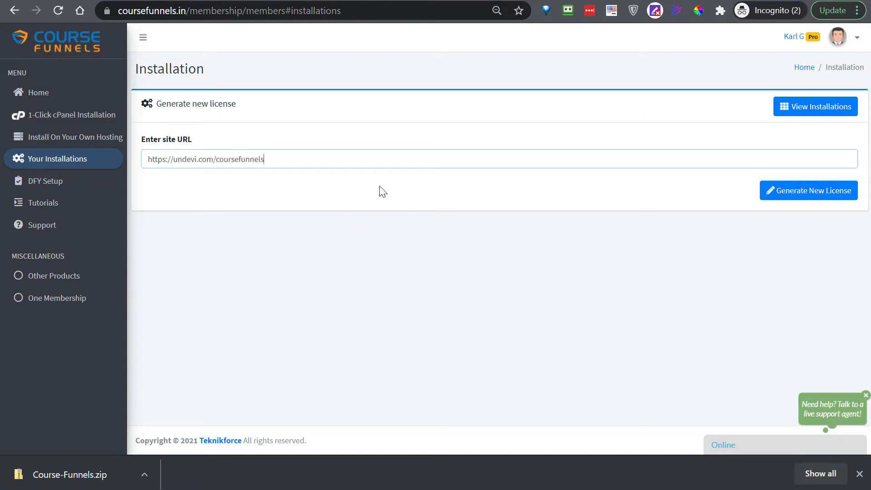
{"action": "left_click", "coordinate": [815, 196]}
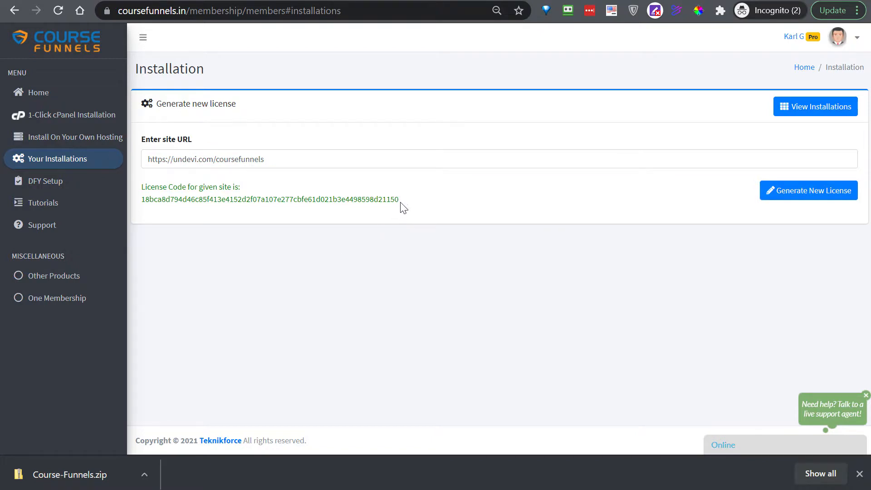
- Copy the generated license code to the clipboard
{"action": "left_click_drag", "start_coordinate": [401, 204], "coordinate": [135, 209]}
{"action": "double_click", "coordinate": [140, 203]}
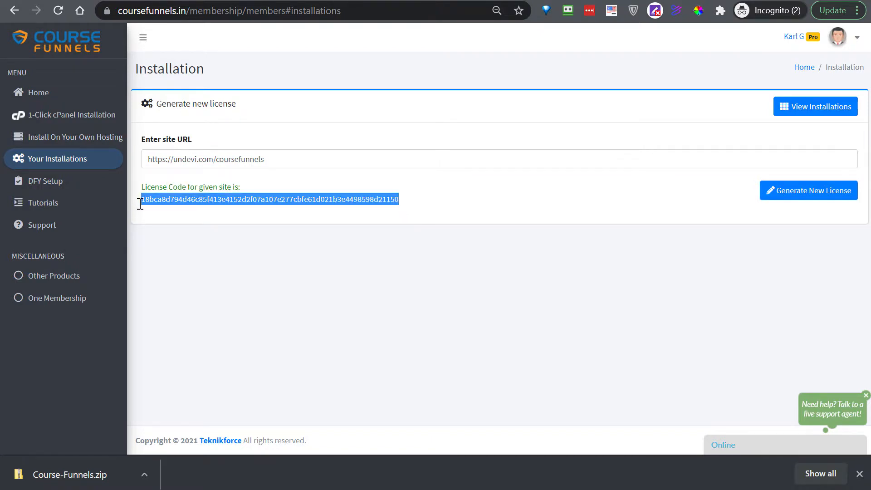
{"action": "right_click", "coordinate": [193, 196]}
{"action": "left_click", "coordinate": [233, 207]}
- Verify the membership with the member's e-mail address and the pasted license code, dismissing the save prompt
{"action": "key", "text": "ctrl+Tab"}
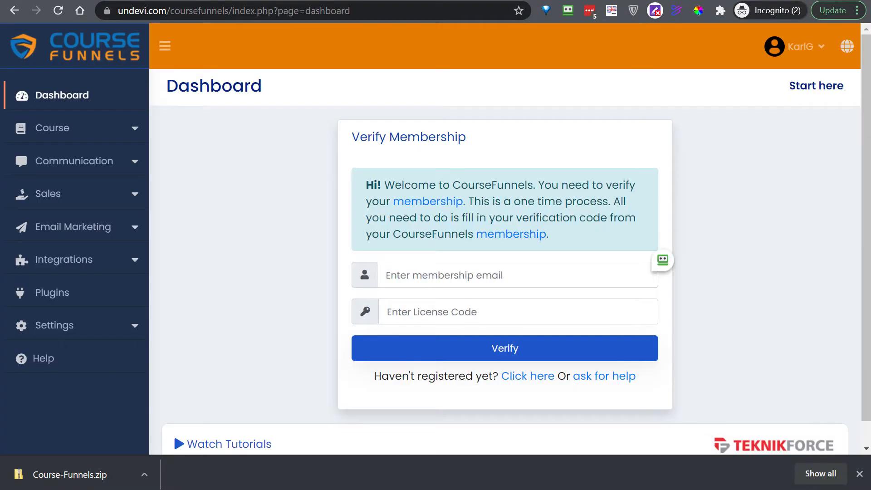
{"action": "left_click", "coordinate": [457, 273]}
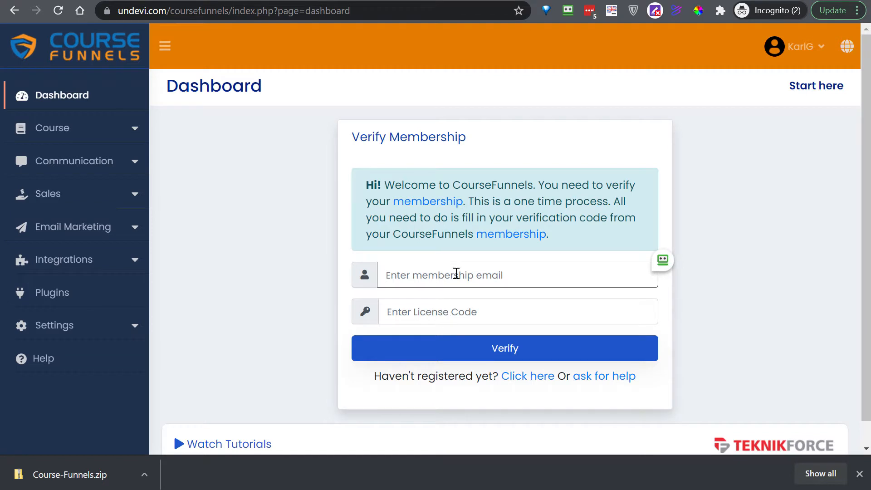
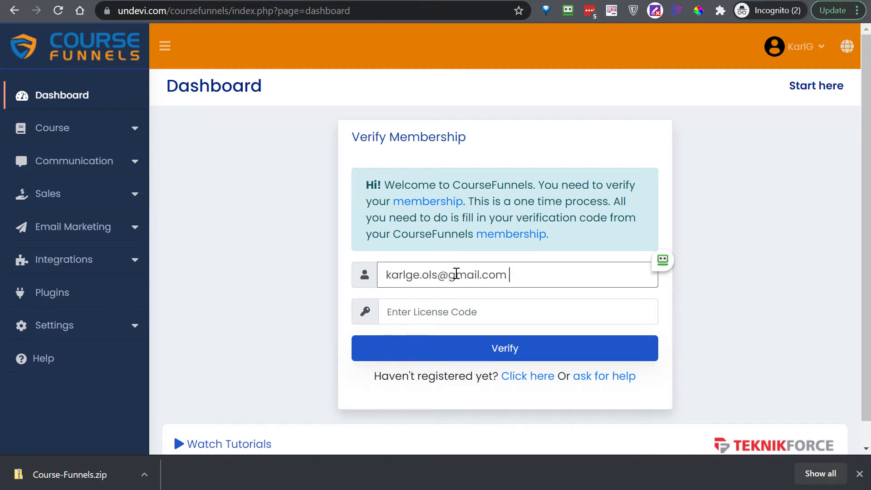
{"action": "left_click", "coordinate": [453, 312]}
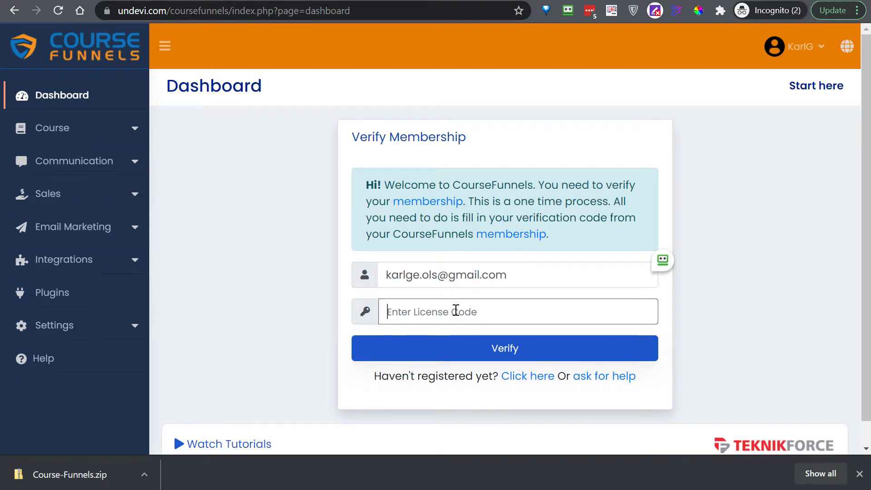
{"action": "key", "text": "ctrl+v"}
{"action": "left_click", "coordinate": [492, 358]}
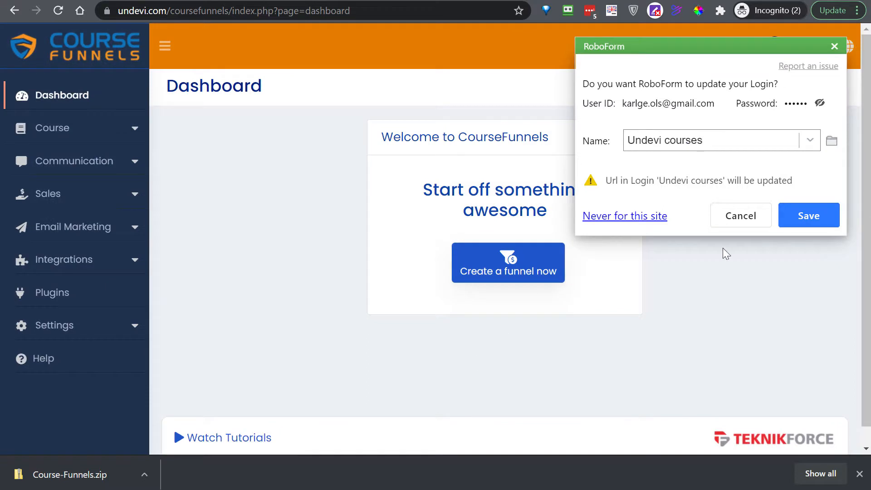
{"action": "left_click", "coordinate": [740, 217]}
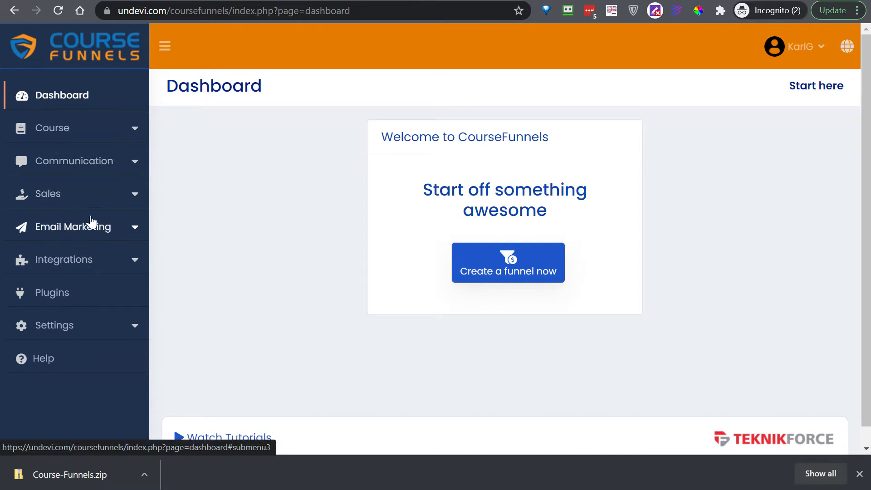
- Open Email Marketing > SMTPs to view the empty SMTP Records table (Total SMTPs: 0)
{"action": "left_click", "coordinate": [66, 231]}
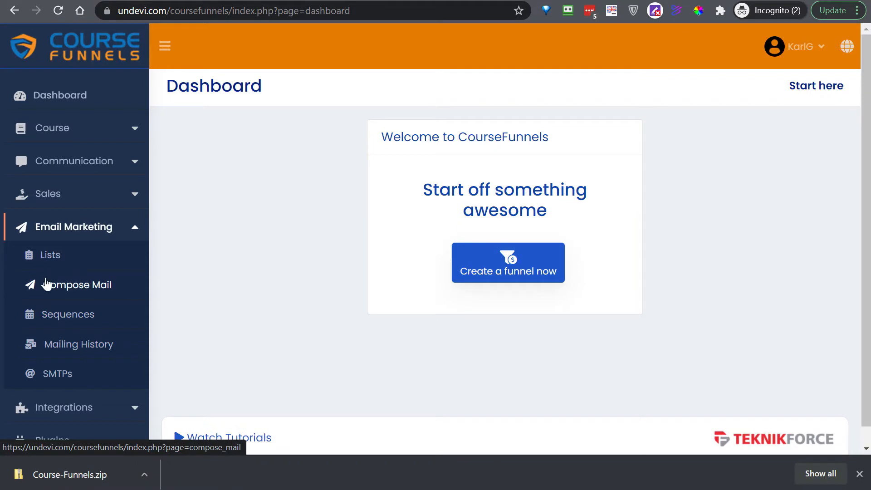
{"action": "left_click", "coordinate": [56, 377]}
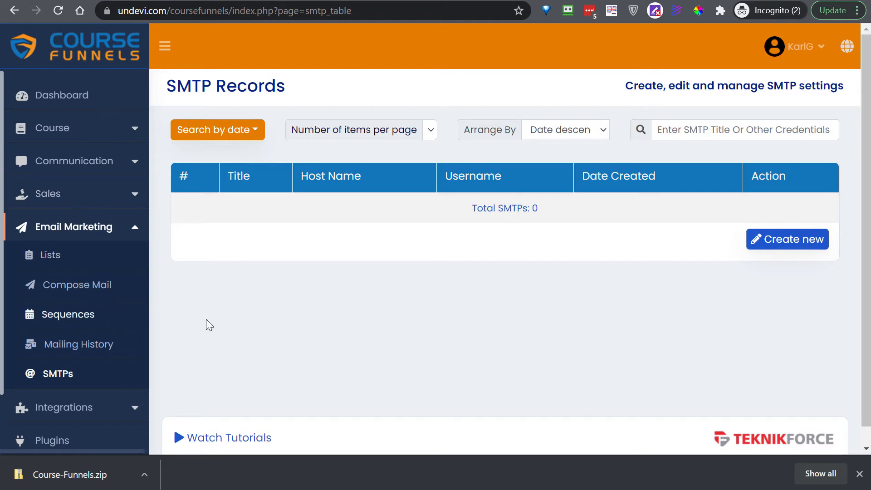
{"action": "scroll", "coordinate": [88, 272], "scroll_direction": "down", "scroll_amount": 1}
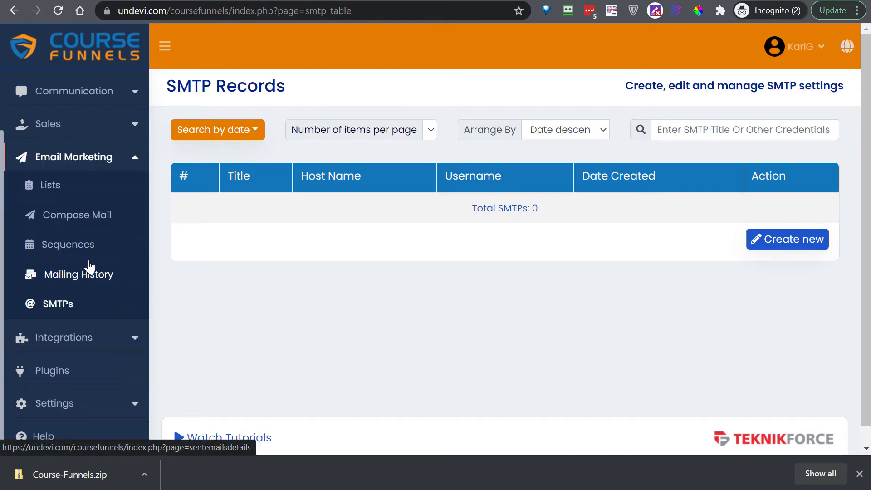